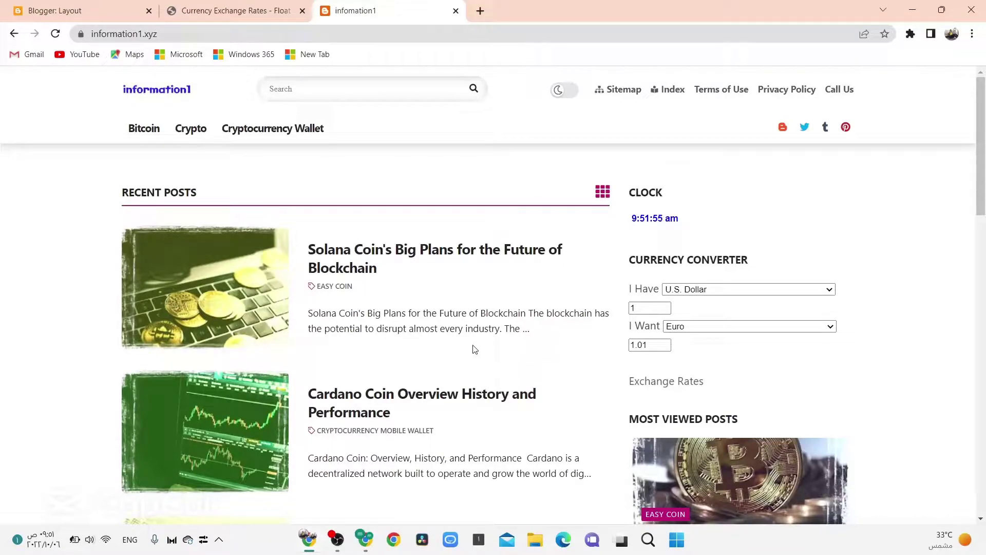
Switch the blog converter's I Want currency to U.K. Pound Sterling, then to Japanese Yen.
{"action": "scroll", "coordinate": [475, 349], "scroll_direction": "down", "scroll_amount": 1}
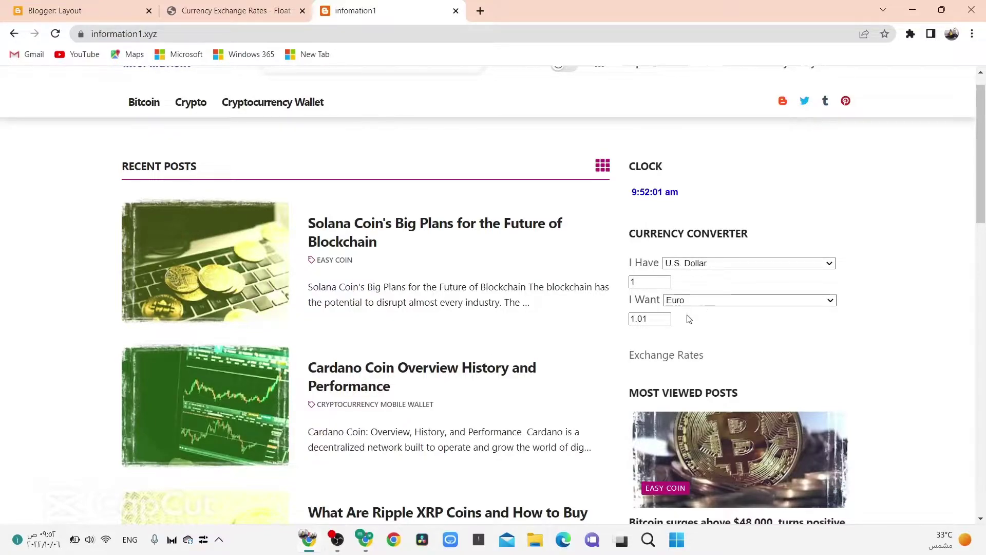
{"action": "scroll", "coordinate": [676, 325], "scroll_direction": "up", "scroll_amount": 1}
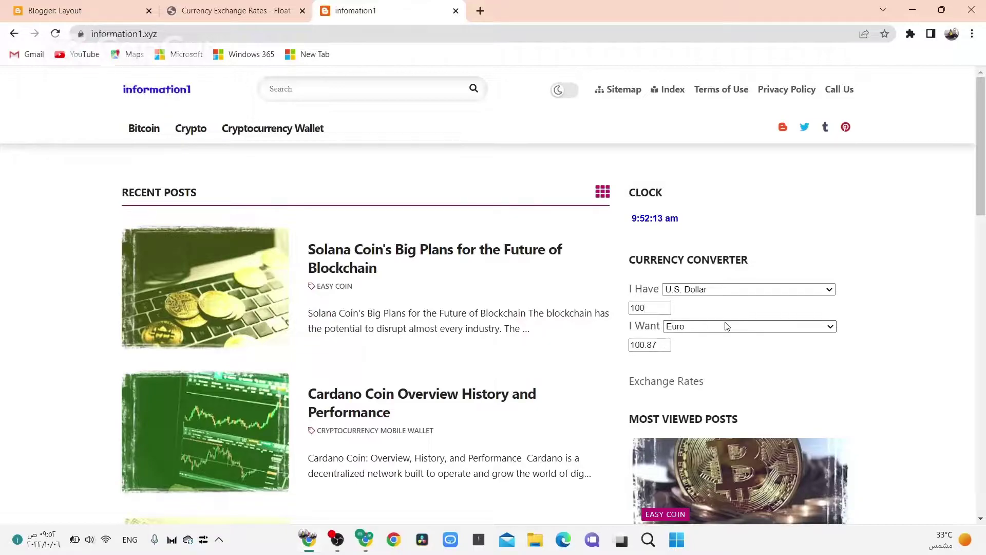
{"action": "left_click", "coordinate": [723, 336]}
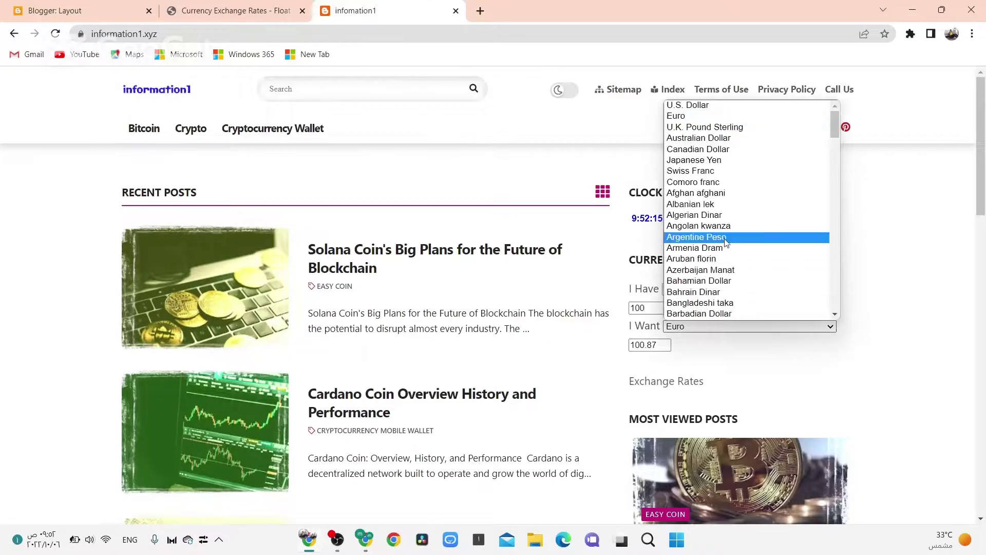
{"action": "scroll", "coordinate": [727, 242], "scroll_direction": "down", "scroll_amount": 3}
{"action": "scroll", "coordinate": [726, 242], "scroll_direction": "up", "scroll_amount": 3}
{"action": "scroll", "coordinate": [726, 242], "scroll_direction": "down", "scroll_amount": 10}
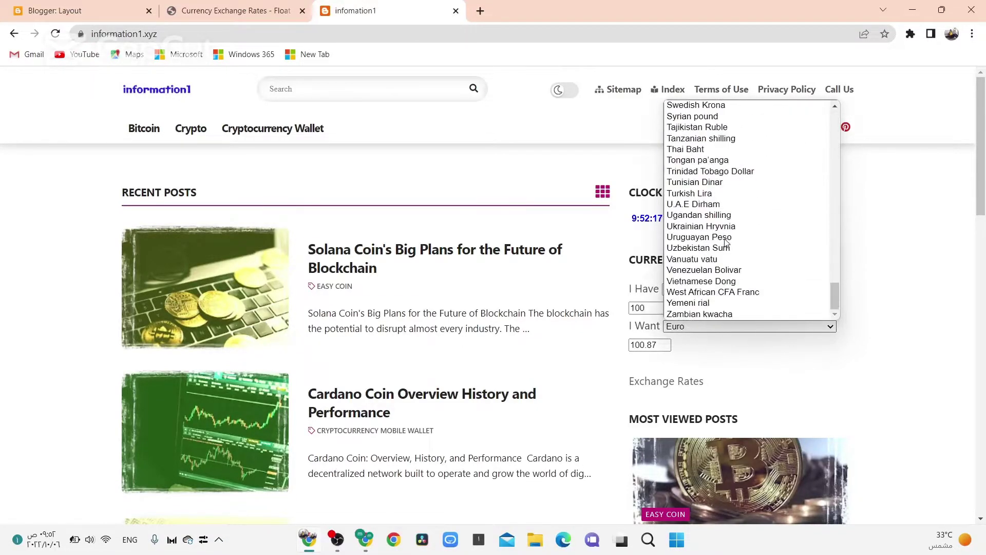
{"action": "scroll", "coordinate": [727, 242], "scroll_direction": "up", "scroll_amount": 10}
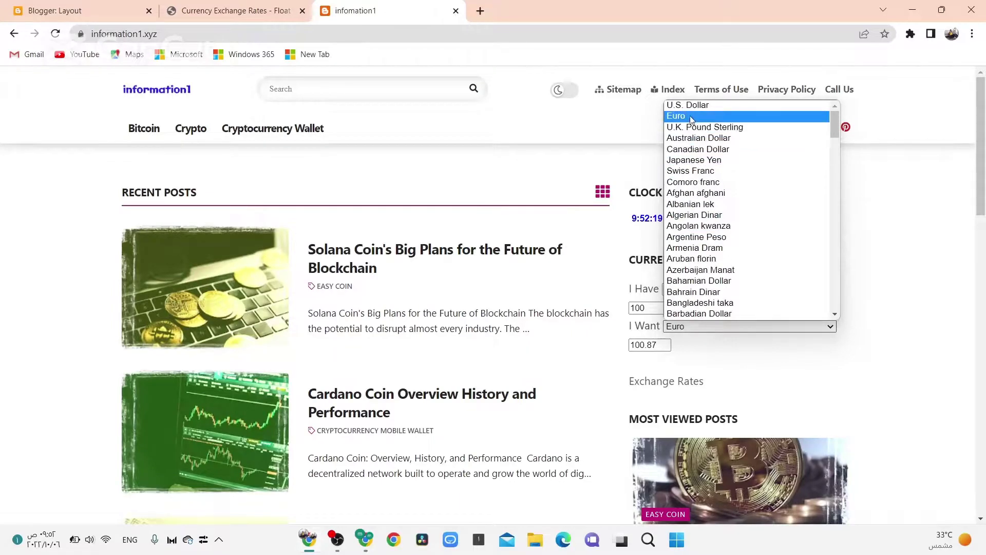
{"action": "left_click", "coordinate": [722, 128]}
{"action": "left_click", "coordinate": [690, 329]}
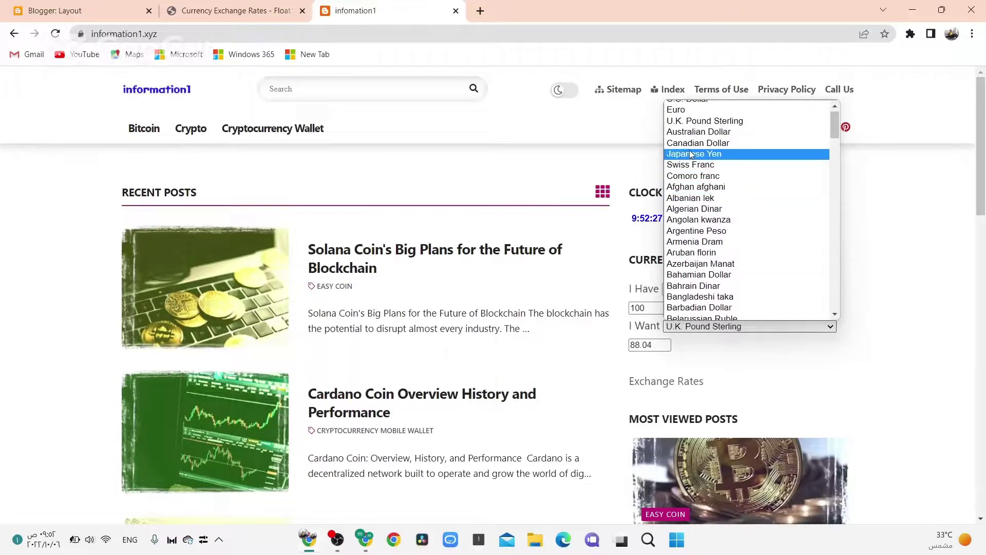
{"action": "left_click", "coordinate": [699, 155]}
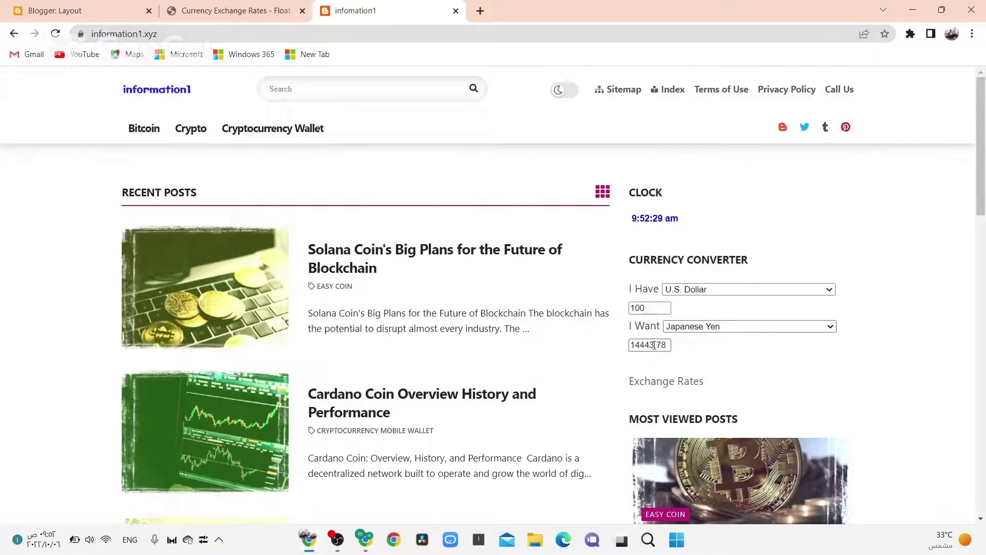
Check the converted result of 14443.78 Yen, then scroll down the page.
{"action": "double_click", "coordinate": [649, 345]}
{"action": "left_click", "coordinate": [665, 346]}
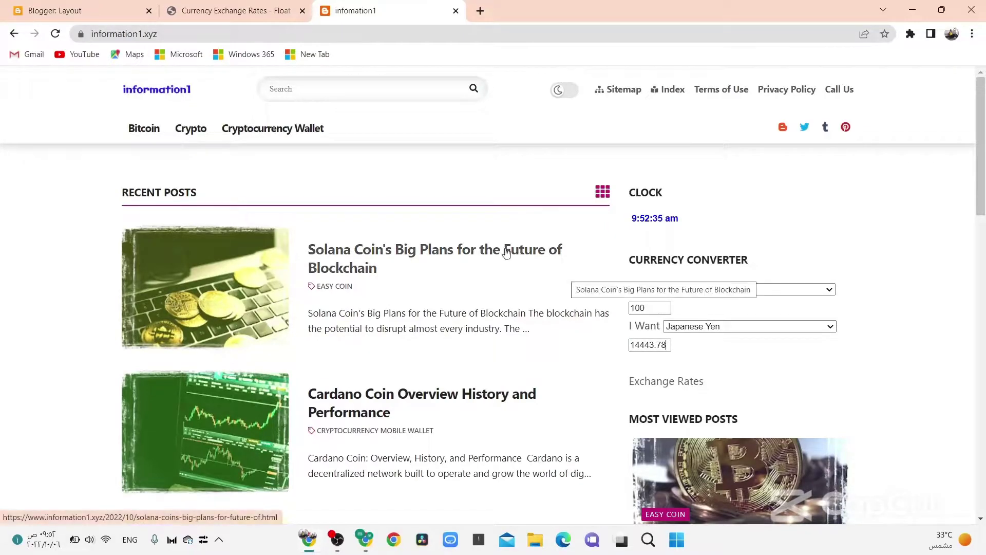
{"action": "scroll", "coordinate": [469, 285], "scroll_direction": "down", "scroll_amount": 1}
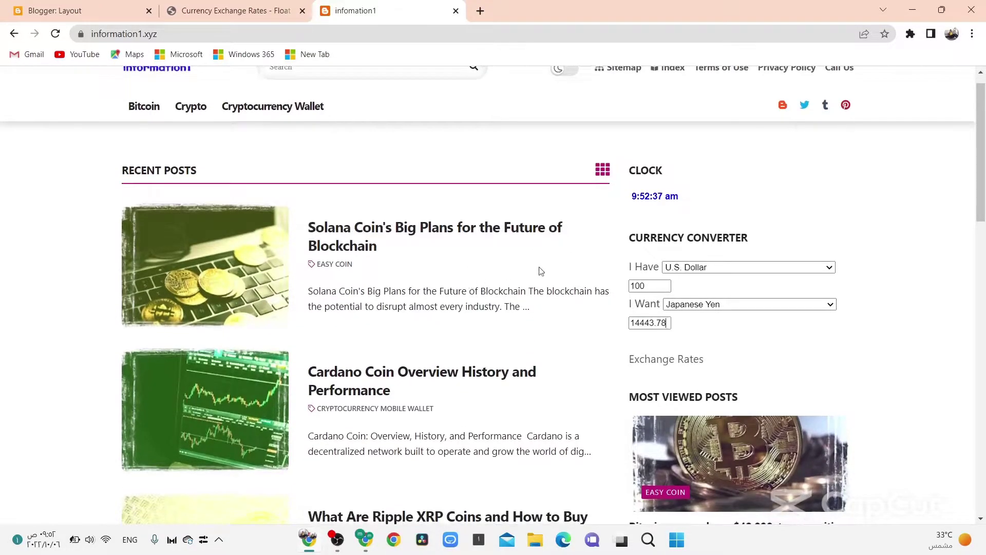
{"action": "scroll", "coordinate": [524, 286], "scroll_direction": "down", "scroll_amount": 2}
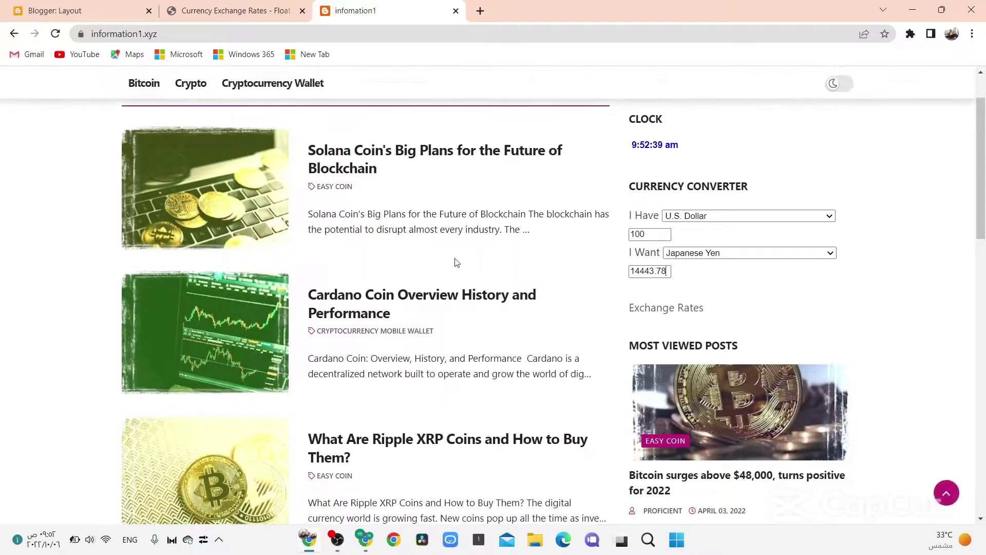
{"action": "scroll", "coordinate": [456, 262], "scroll_direction": "down", "scroll_amount": 2}
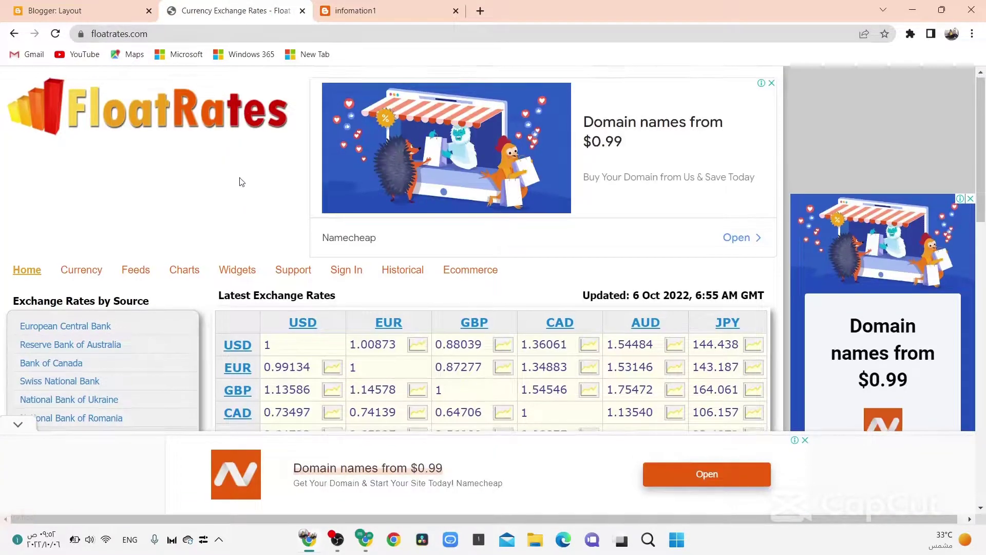
Collapse the bottom advert and open FloatRates' Widgets > Currency Converter page.
{"action": "scroll", "coordinate": [241, 182], "scroll_direction": "down", "scroll_amount": 2}
{"action": "scroll", "coordinate": [241, 182], "scroll_direction": "down", "scroll_amount": 3}
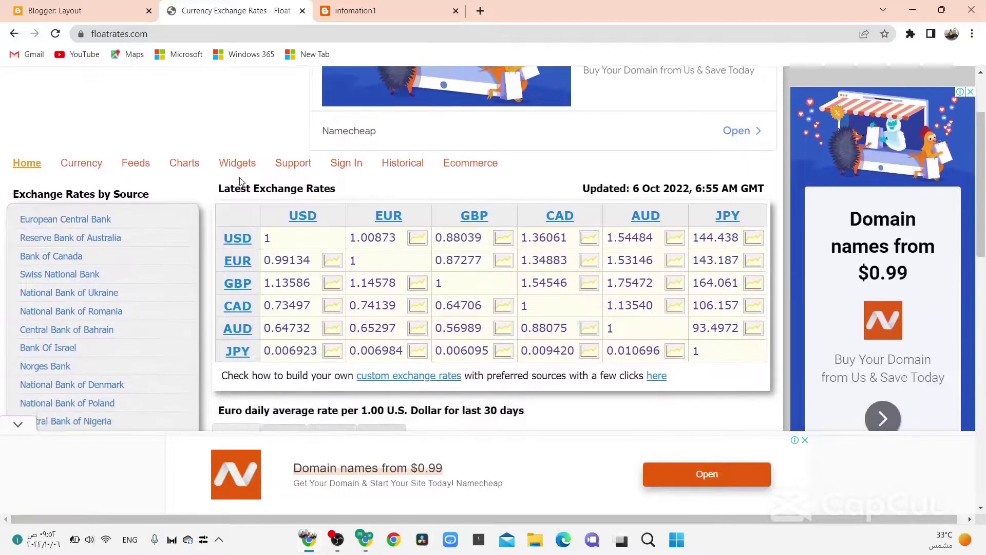
{"action": "left_click", "coordinate": [24, 425]}
{"action": "mouse_move", "coordinate": [235, 161]}
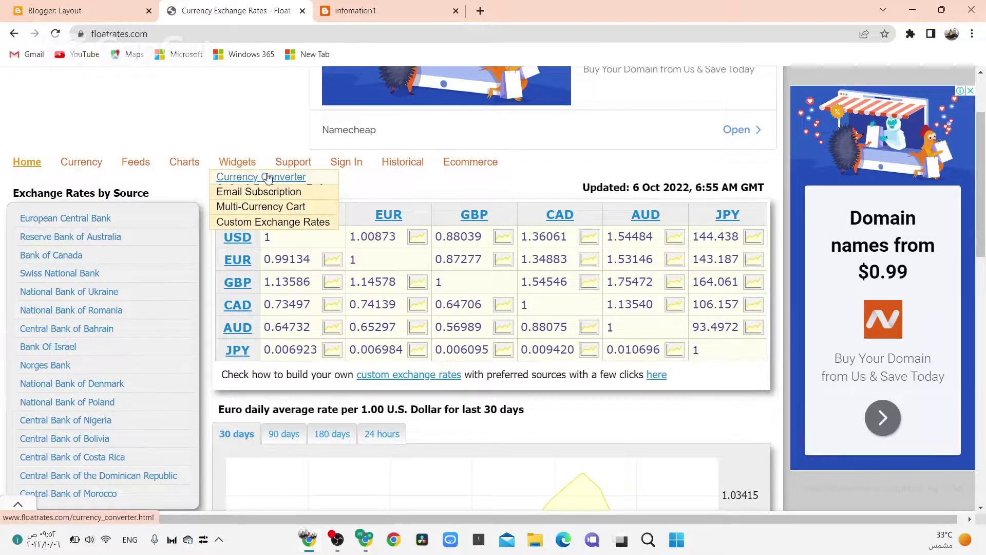
{"action": "left_click", "coordinate": [263, 182]}
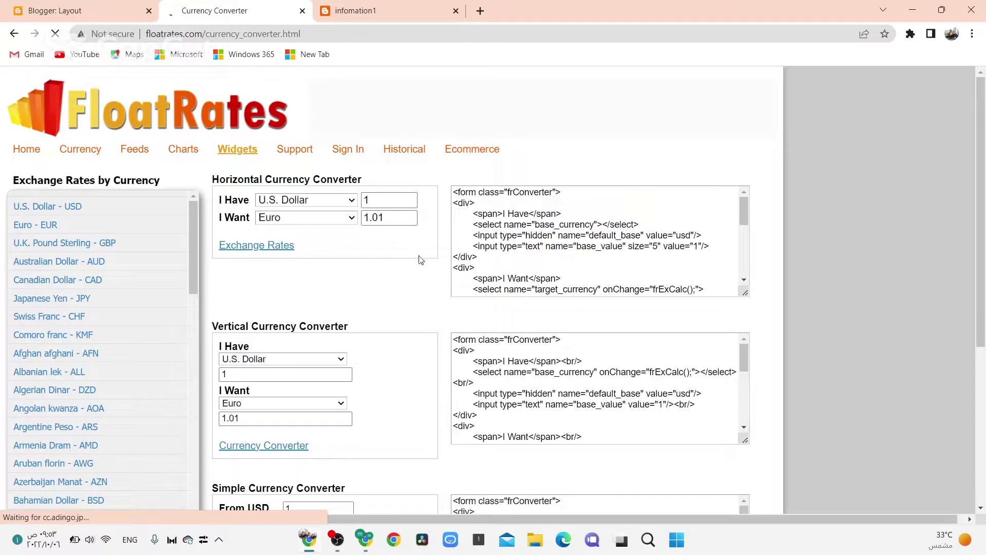
Browse the converter widgets and compare them with the blog's current converter.
{"action": "scroll", "coordinate": [553, 284], "scroll_direction": "down", "scroll_amount": 3}
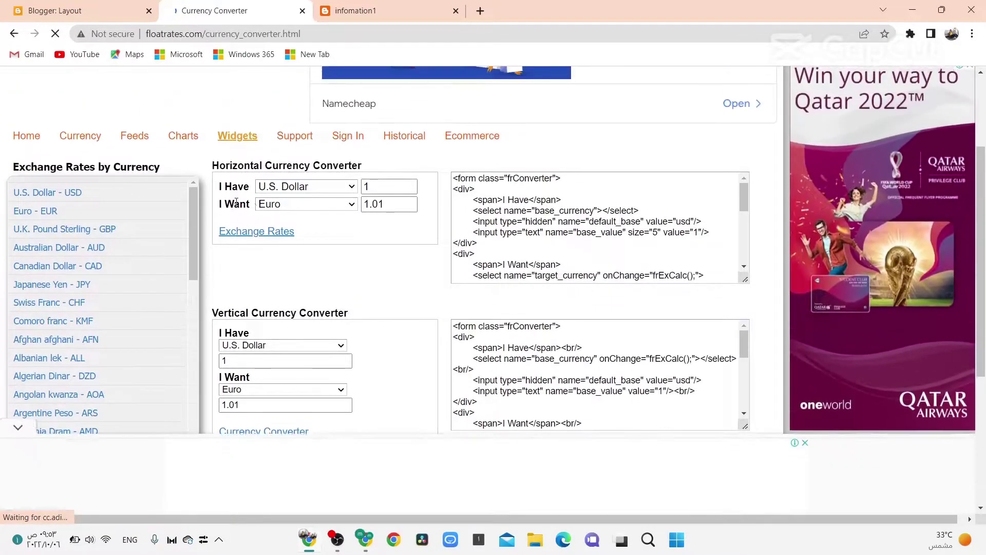
{"action": "scroll", "coordinate": [308, 206], "scroll_direction": "down", "scroll_amount": 5}
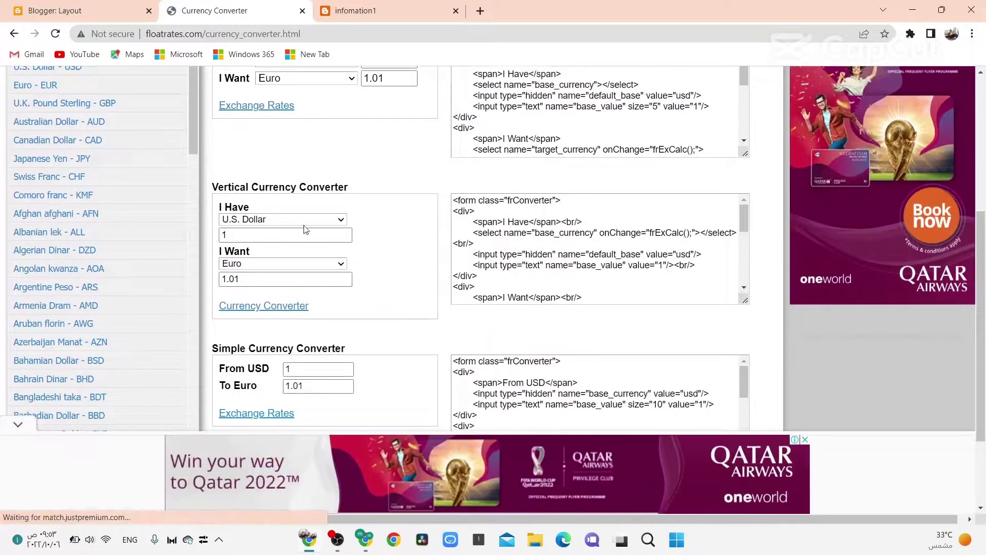
{"action": "scroll", "coordinate": [323, 238], "scroll_direction": "up", "scroll_amount": 6}
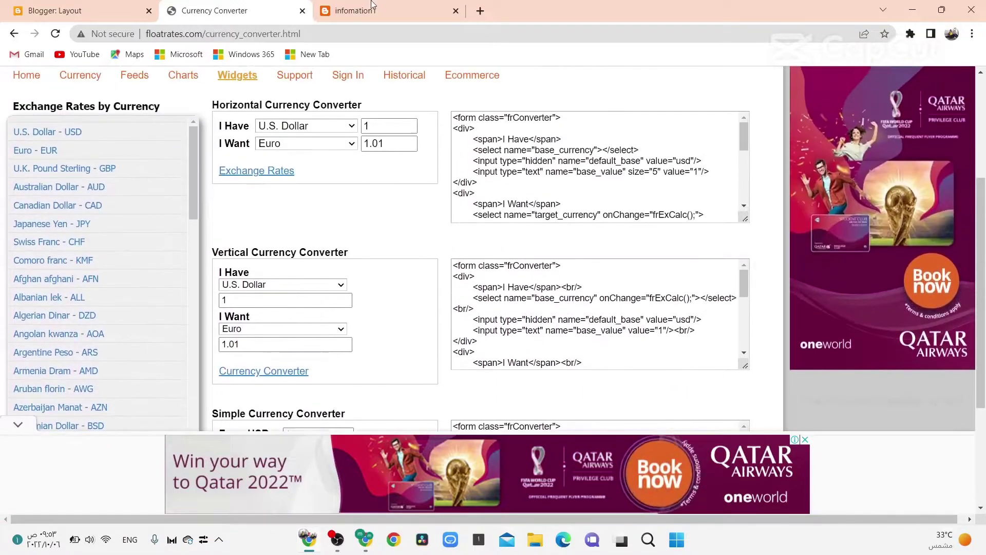
{"action": "left_click", "coordinate": [373, 6]}
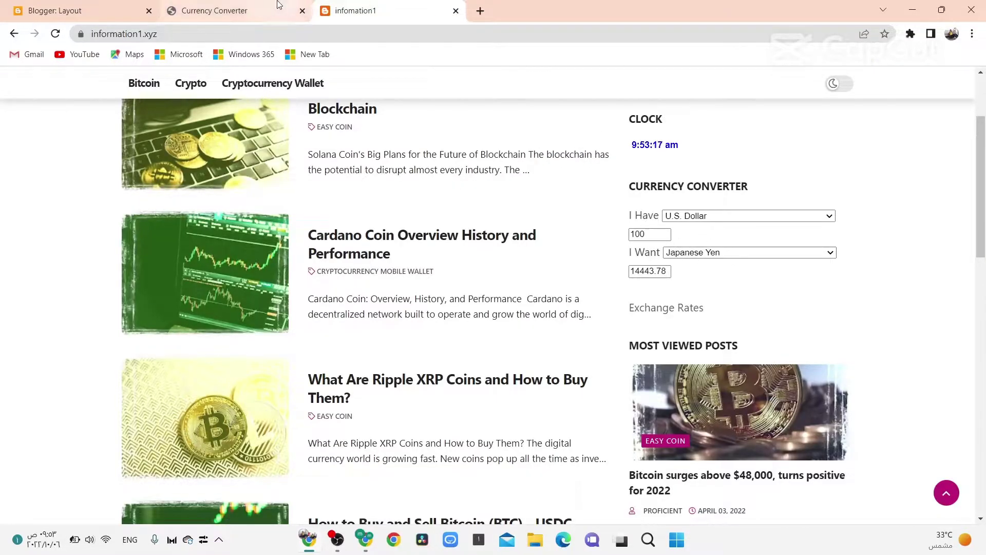
{"action": "left_click", "coordinate": [221, 11]}
{"action": "scroll", "coordinate": [348, 232], "scroll_direction": "up", "scroll_amount": 1}
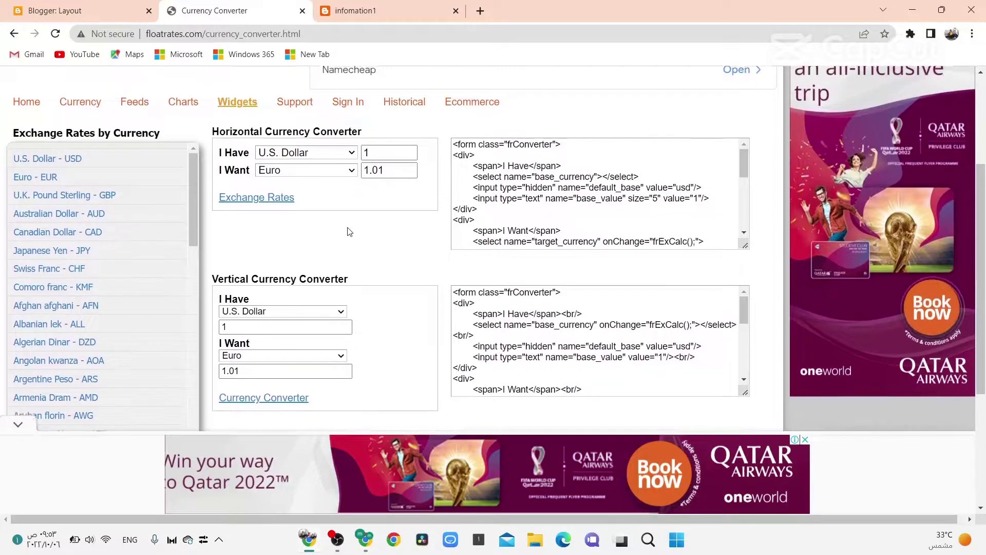
{"action": "scroll", "coordinate": [345, 229], "scroll_direction": "down", "scroll_amount": 3}
{"action": "scroll", "coordinate": [577, 104], "scroll_direction": "up", "scroll_amount": 1}
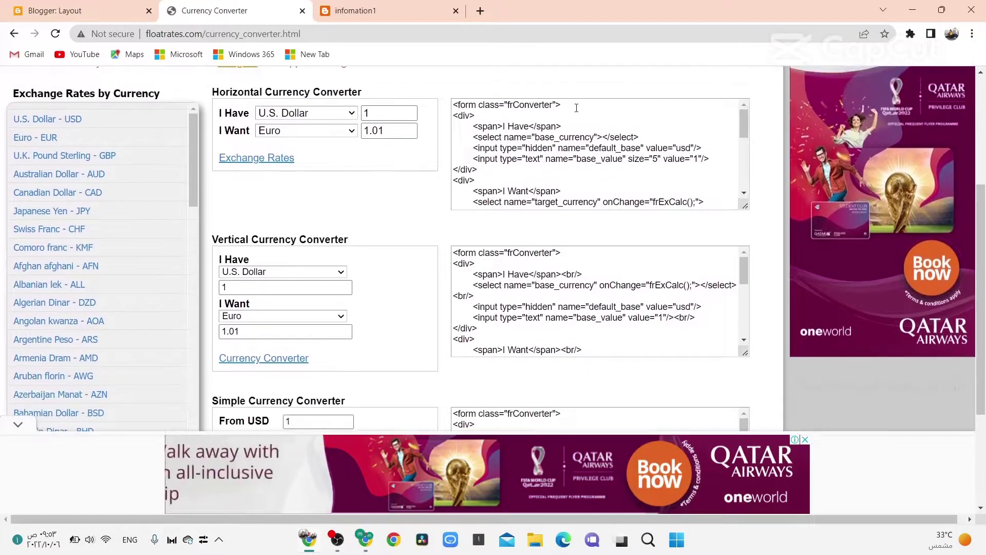
Select all of the Horizontal Currency Converter's code and copy it.
{"action": "left_click_drag", "start_coordinate": [453, 104], "coordinate": [709, 208]}
{"action": "left_click", "coordinate": [535, 135]}
{"action": "key", "text": "ctrl+a"}
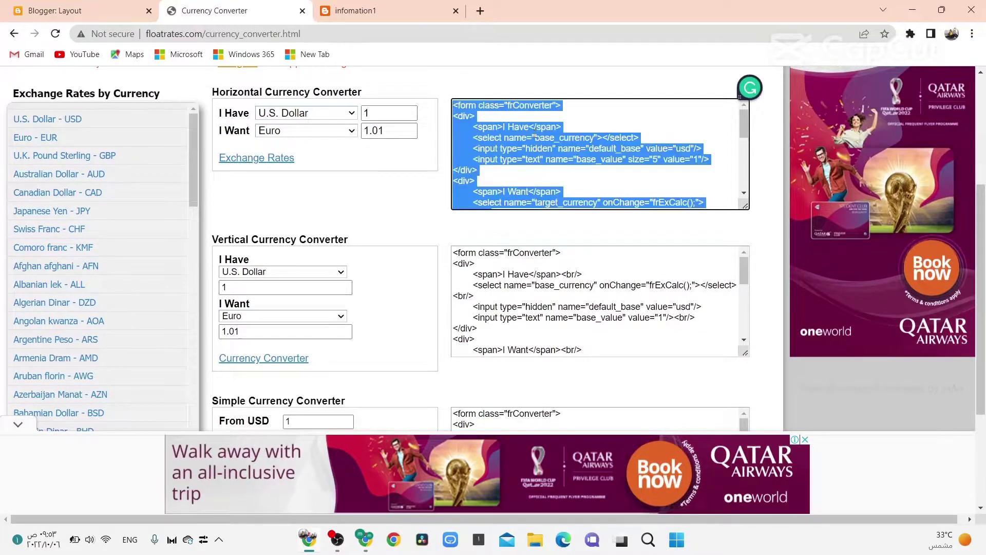
{"action": "right_click", "coordinate": [534, 135]}
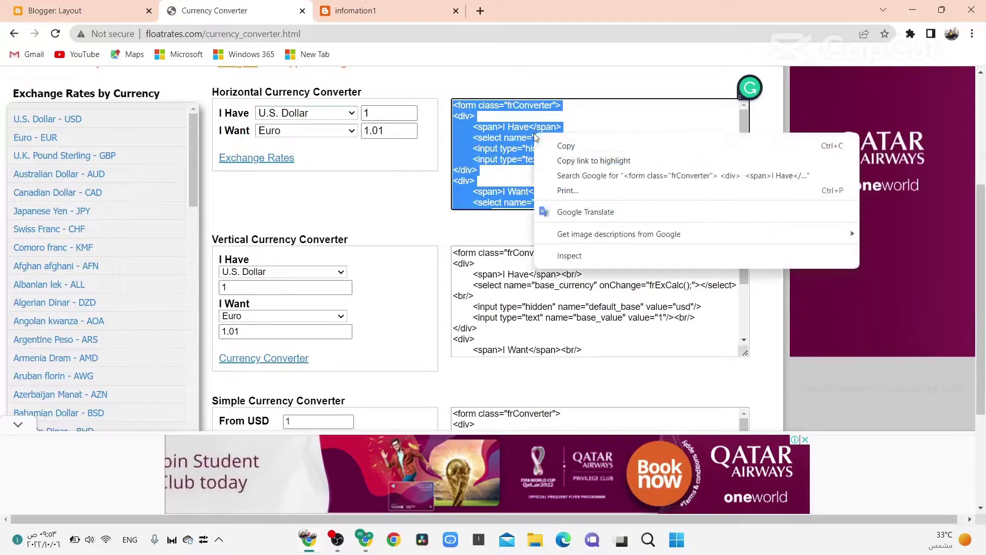
{"action": "left_click", "coordinate": [566, 146]}
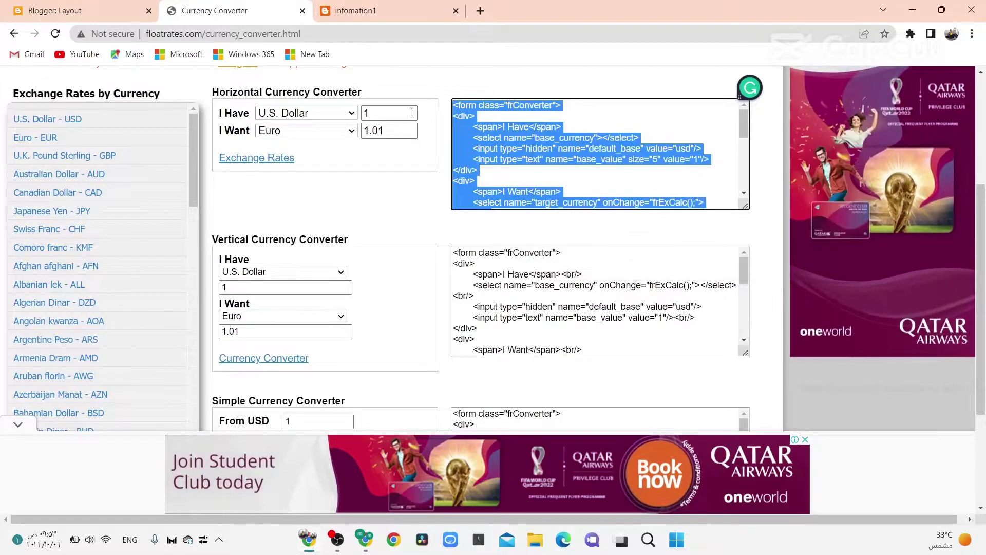
Reload the Blogger Layout page and add an HTML/JavaScript gadget to the Sidebar.
{"action": "left_click", "coordinate": [101, 7]}
{"action": "scroll", "coordinate": [359, 221], "scroll_direction": "up", "scroll_amount": 8}
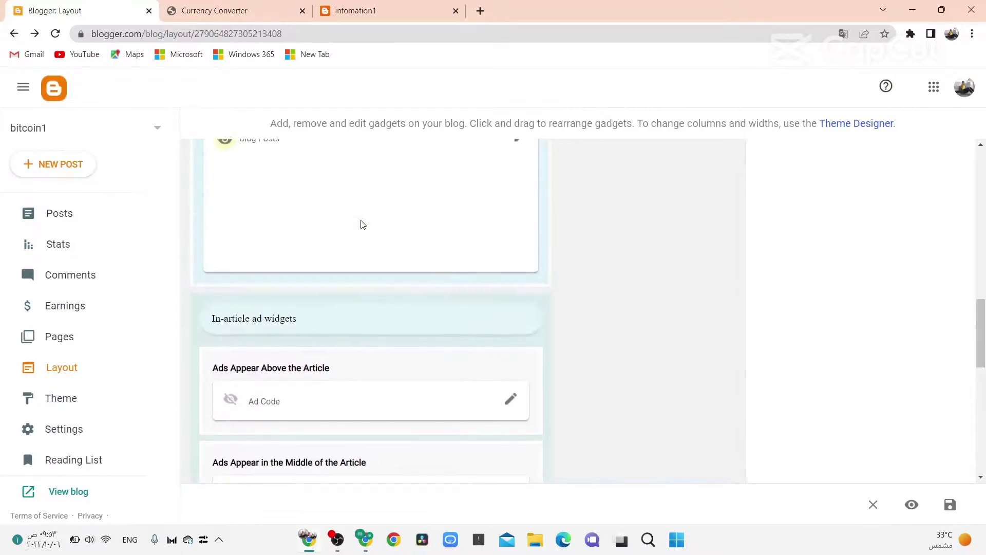
{"action": "left_click", "coordinate": [60, 365]}
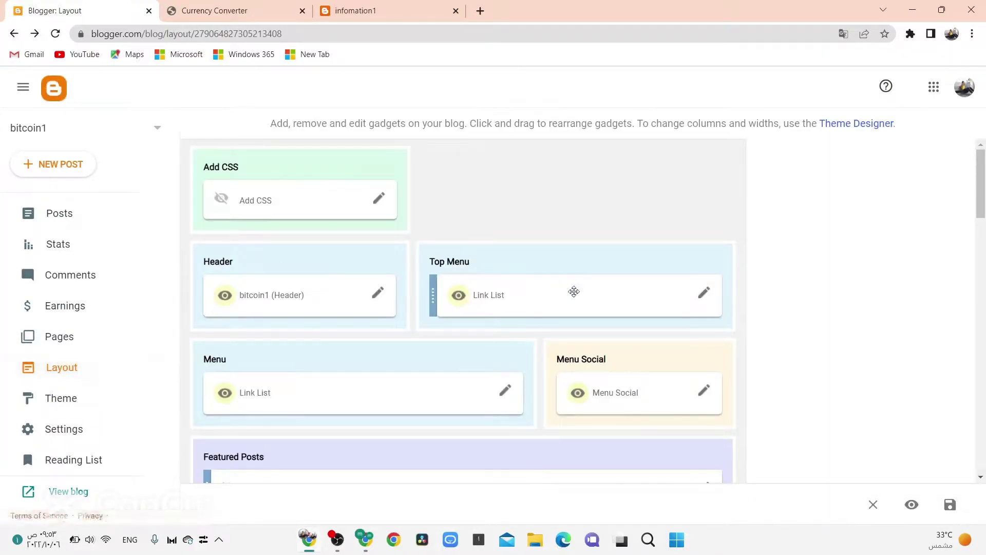
{"action": "scroll", "coordinate": [575, 290], "scroll_direction": "down", "scroll_amount": 6}
{"action": "scroll", "coordinate": [575, 294], "scroll_direction": "down", "scroll_amount": 2}
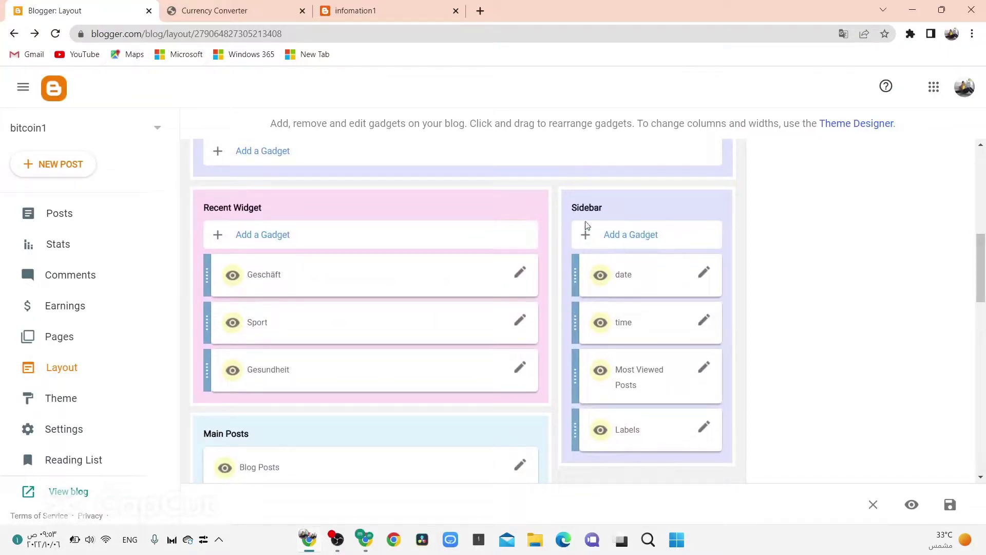
{"action": "left_click", "coordinate": [641, 236]}
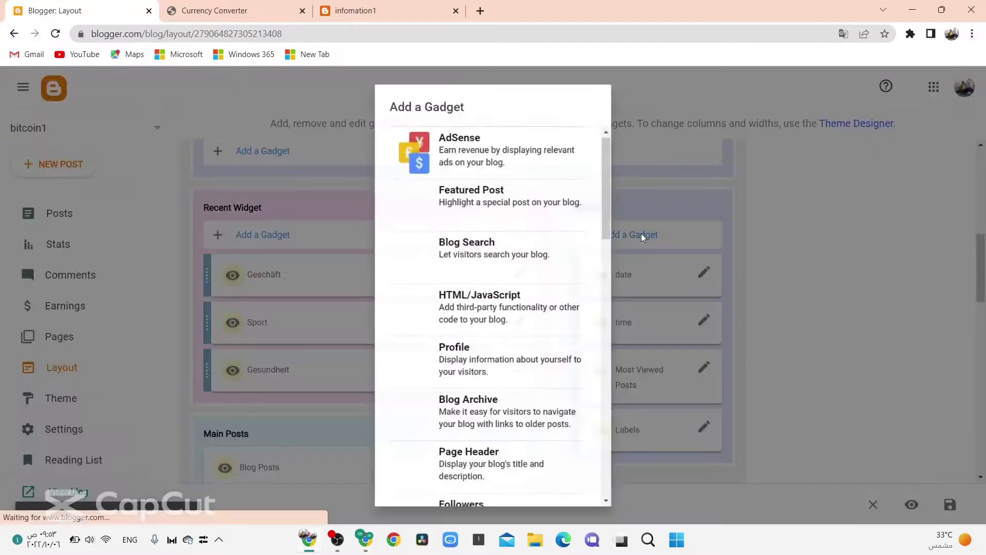
{"action": "scroll", "coordinate": [482, 240], "scroll_direction": "down", "scroll_amount": 1}
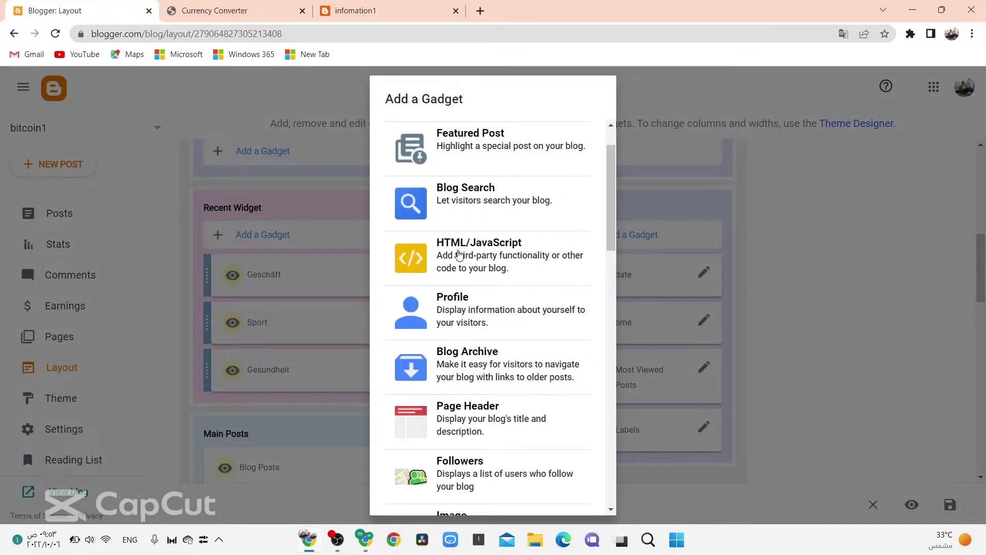
{"action": "left_click", "coordinate": [501, 249]}
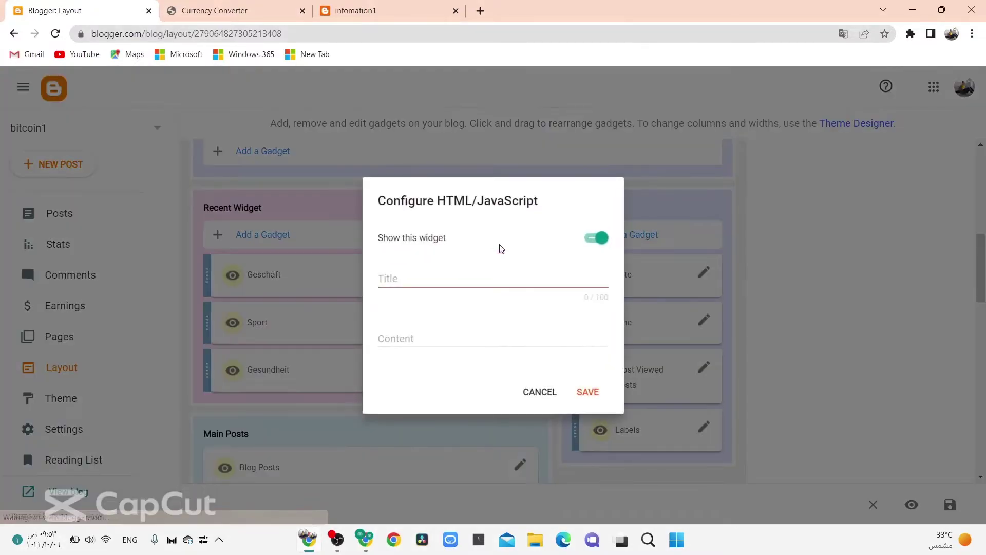
Paste the converter code into the gadget's Content, save it, and view the blog.
{"action": "left_click", "coordinate": [418, 286]}
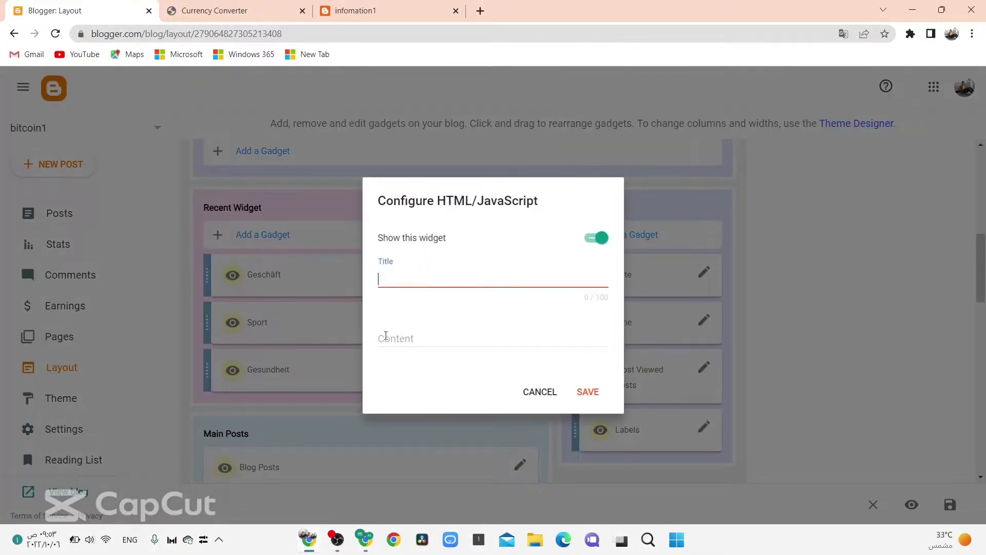
{"action": "left_click", "coordinate": [409, 336]}
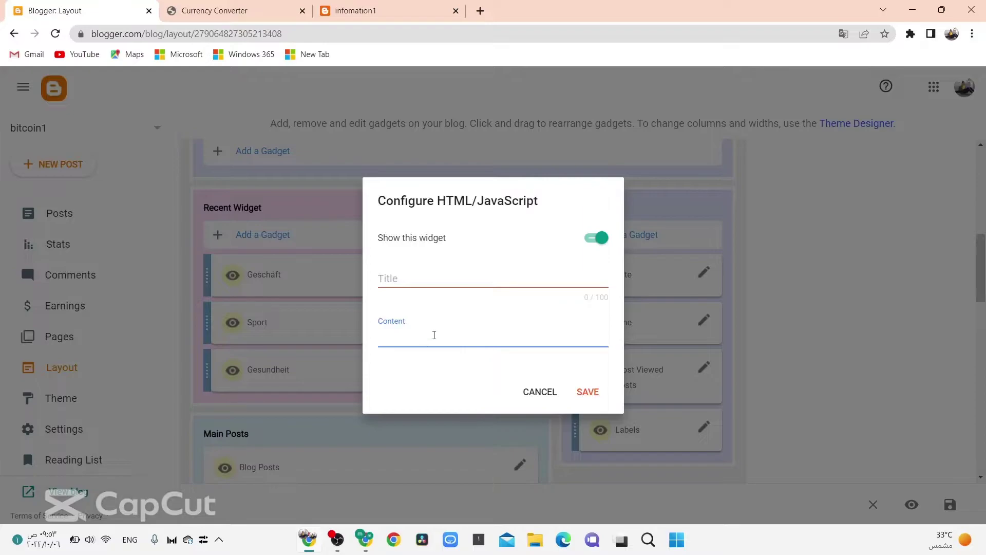
{"action": "right_click", "coordinate": [434, 335]}
{"action": "left_click", "coordinate": [483, 210]}
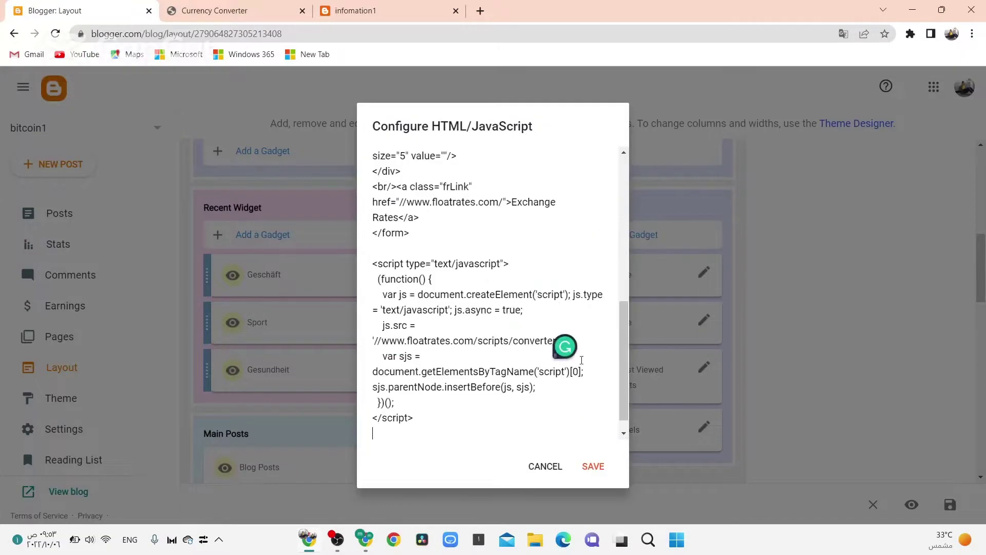
{"action": "left_click", "coordinate": [595, 459]}
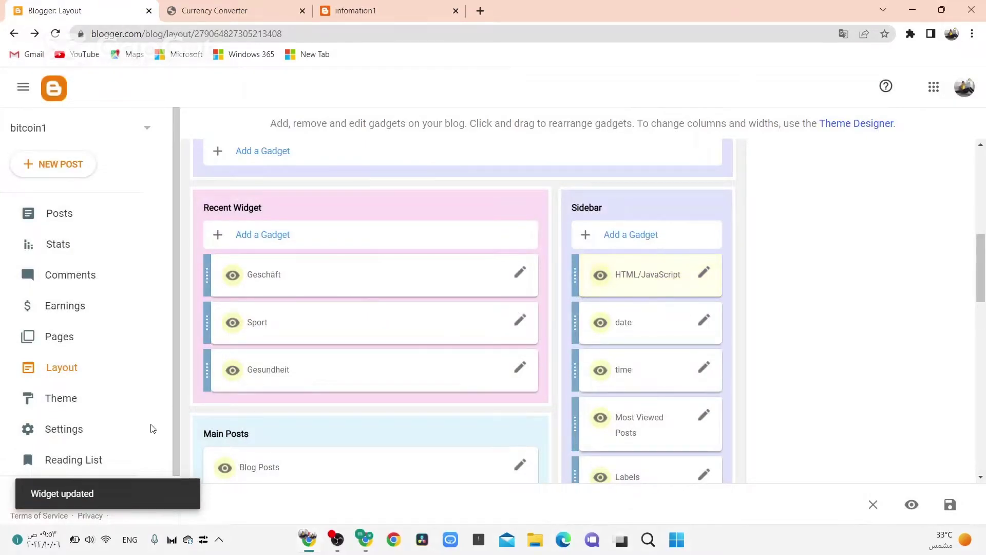
{"action": "scroll", "coordinate": [110, 431], "scroll_direction": "down", "scroll_amount": 1}
{"action": "left_click", "coordinate": [86, 460]}
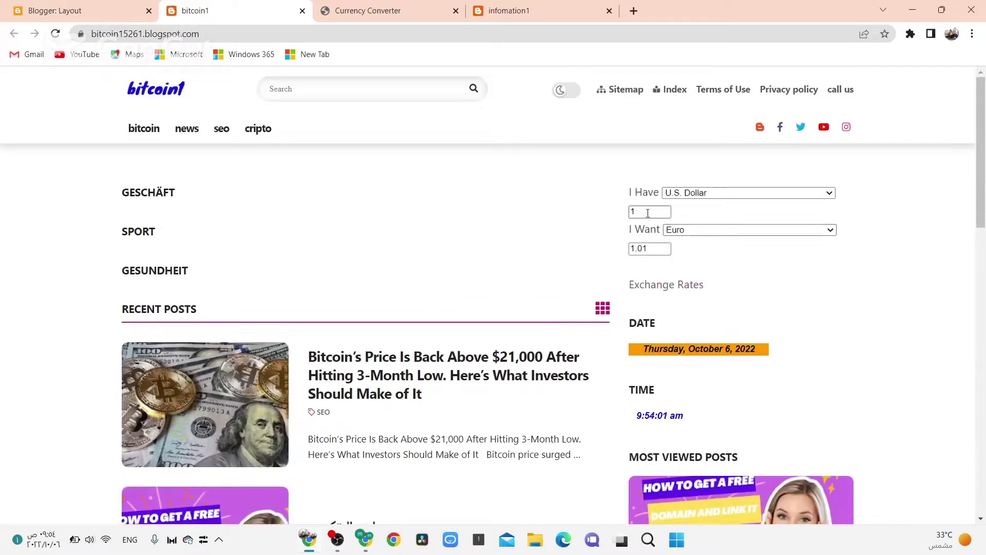
Try the new converter's I Want and I Have currency dropdowns on the live blog.
{"action": "left_click", "coordinate": [695, 230]}
{"action": "scroll", "coordinate": [709, 306], "scroll_direction": "down", "scroll_amount": 4}
{"action": "scroll", "coordinate": [709, 306], "scroll_direction": "up", "scroll_amount": 3}
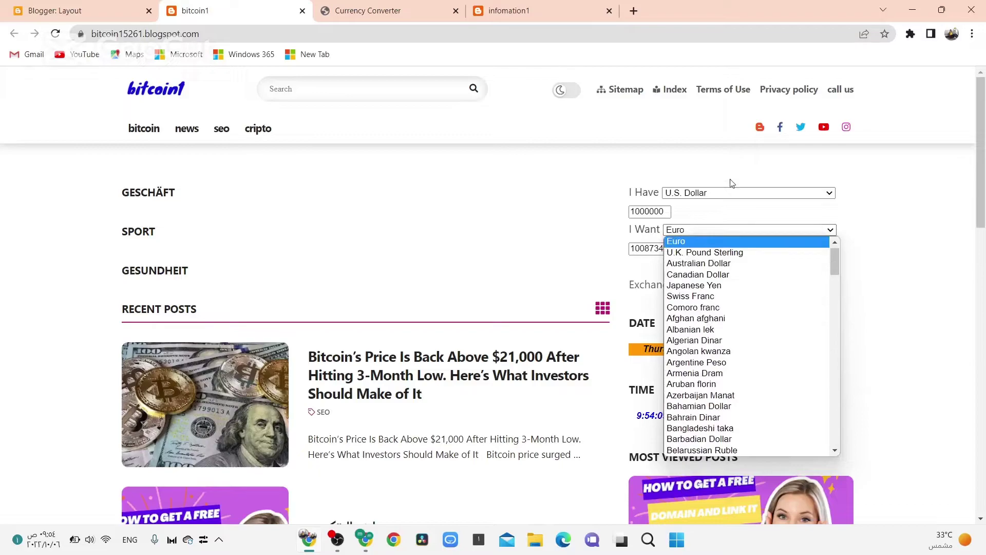
{"action": "left_click", "coordinate": [734, 196]}
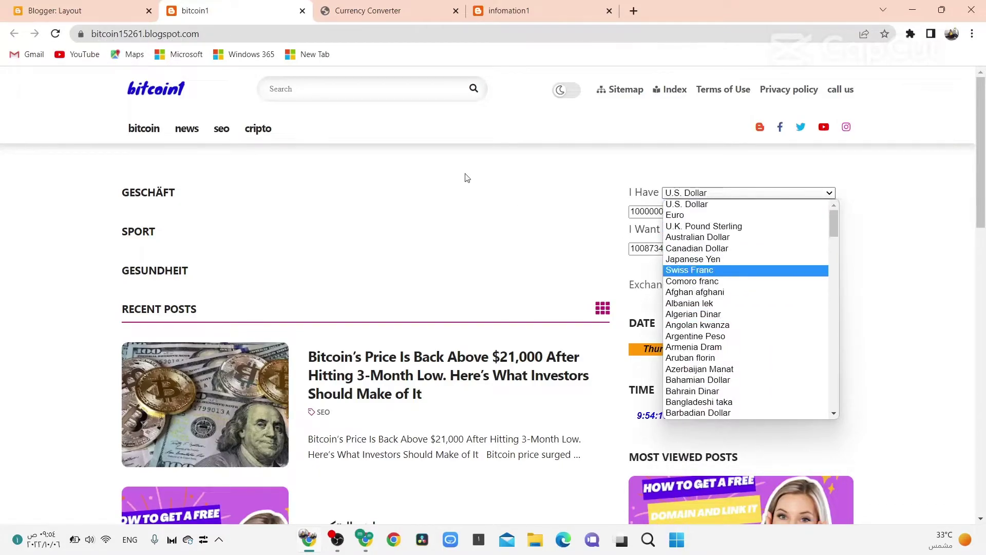
Copy the Simple Currency Converter's code from the FloatRates converter page.
{"action": "left_click", "coordinate": [365, 8]}
{"action": "scroll", "coordinate": [433, 235], "scroll_direction": "down", "scroll_amount": 3}
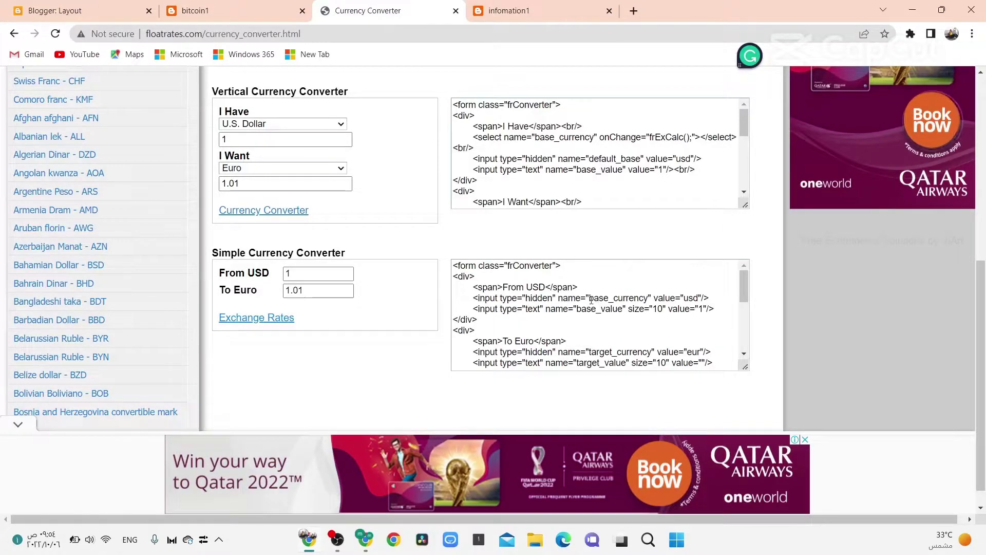
{"action": "left_click_drag", "start_coordinate": [453, 265], "coordinate": [749, 356]}
{"action": "right_click", "coordinate": [604, 62]}
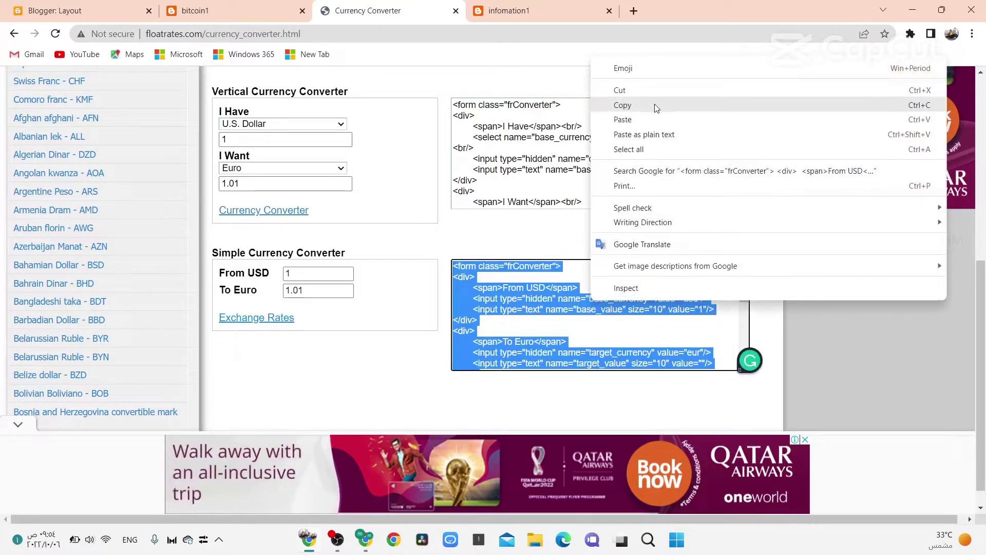
{"action": "left_click", "coordinate": [655, 108]}
Overwrite the sidebar HTML/JavaScript gadget's code with the Simple converter code and save.
{"action": "left_click", "coordinate": [3, 4]}
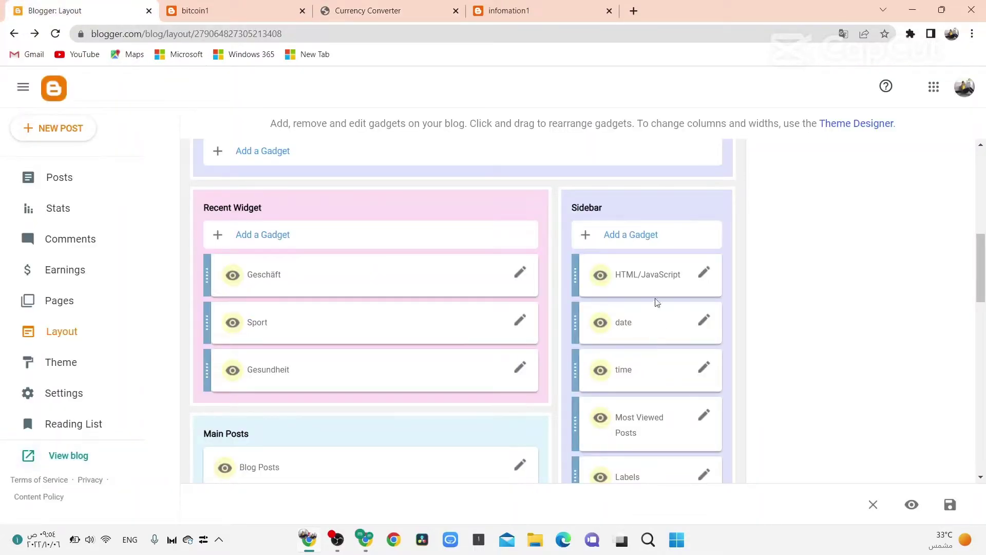
{"action": "left_click", "coordinate": [704, 273]}
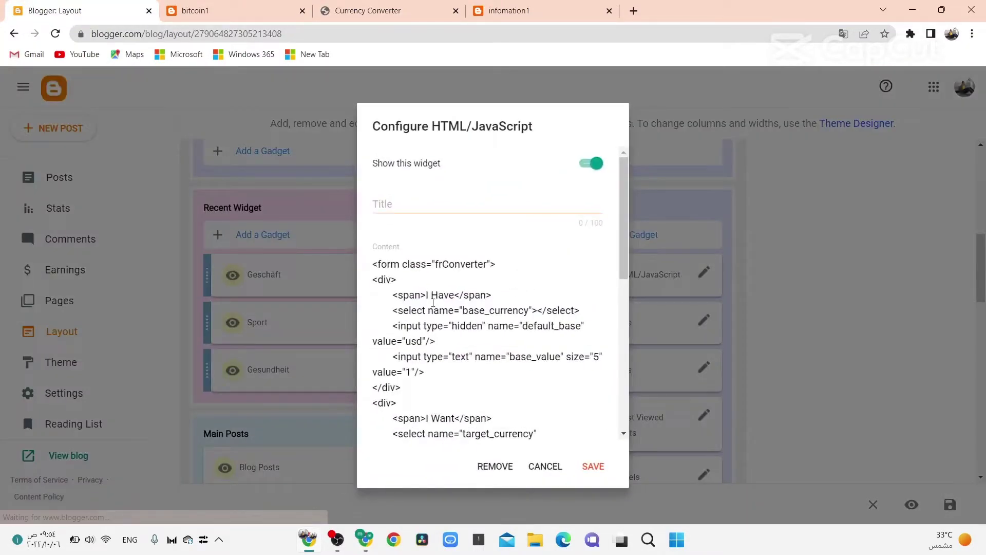
{"action": "left_click", "coordinate": [426, 311]}
{"action": "triple_click", "coordinate": [426, 308]}
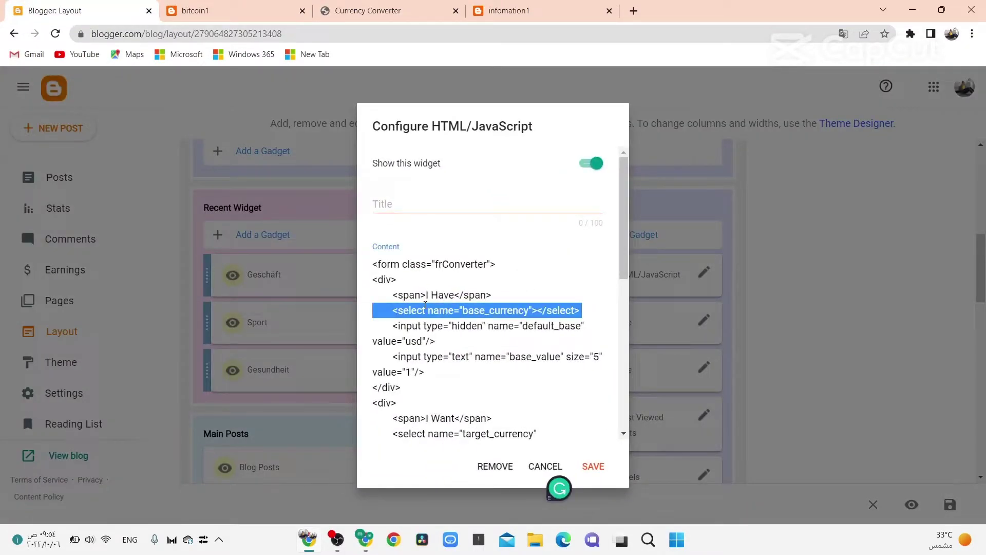
{"action": "key", "text": "ctrl+a"}
{"action": "key", "text": "ctrl+v"}
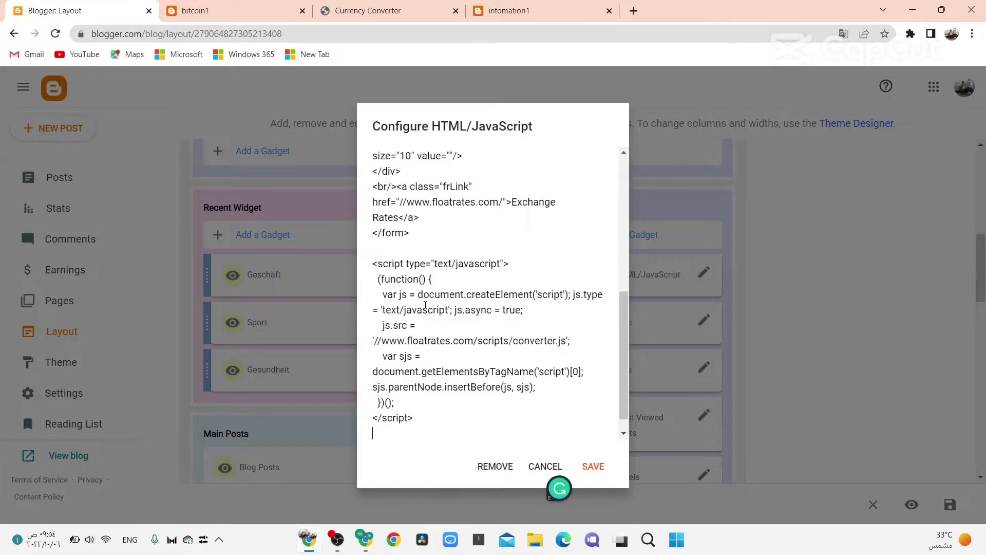
{"action": "left_click", "coordinate": [590, 467]}
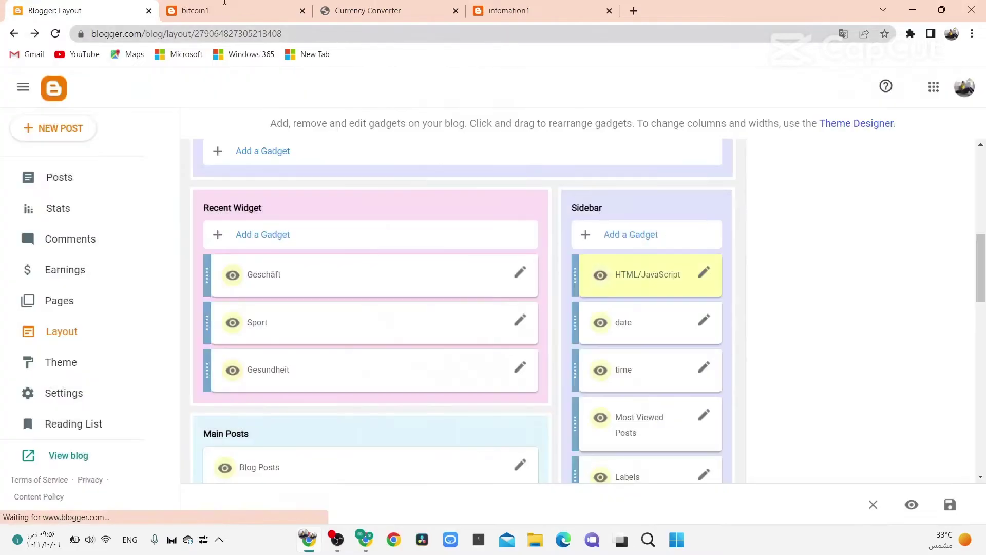
Reload the blog and enter 1 in the converter's From USD amount field.
{"action": "left_click", "coordinate": [216, 11]}
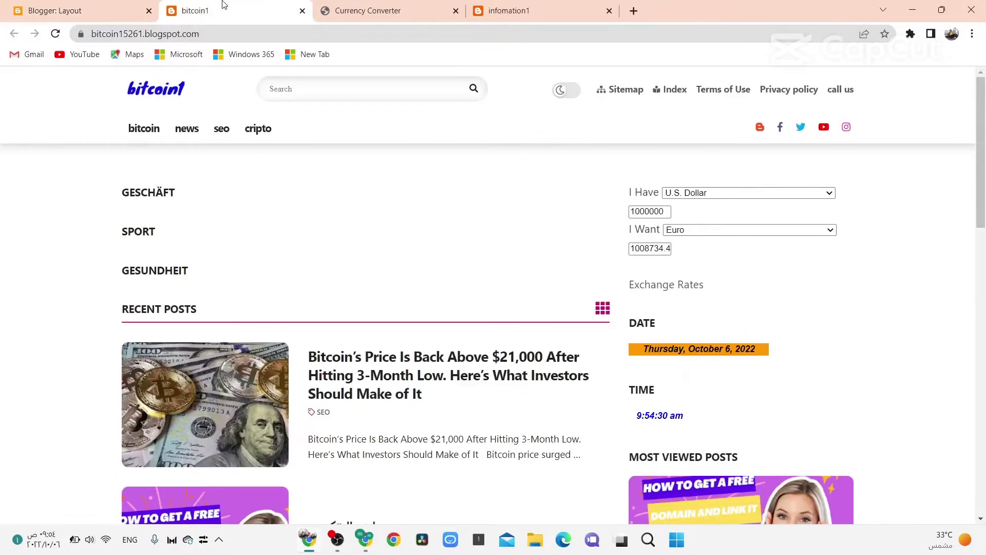
{"action": "left_click", "coordinate": [55, 34]}
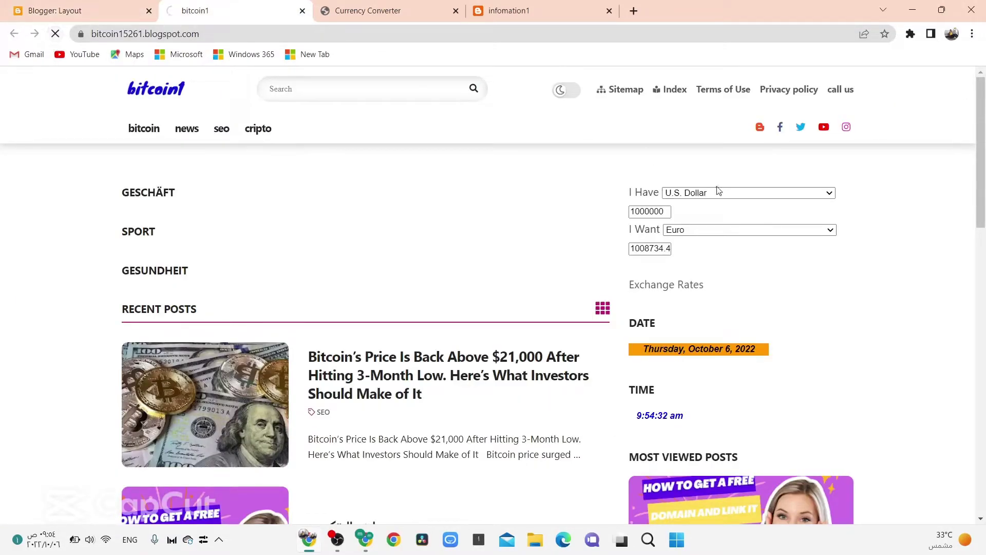
{"action": "left_click", "coordinate": [701, 181]}
{"action": "type", "text": "1"}
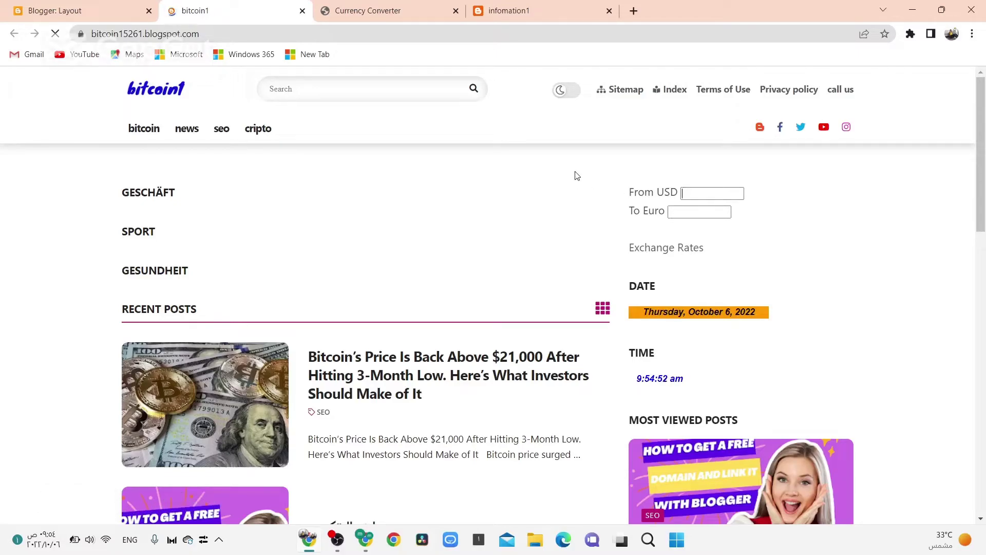
Scroll through the blog to inspect the From USD / To Euro converter in the sidebar.
{"action": "scroll", "coordinate": [577, 176], "scroll_direction": "down", "scroll_amount": 5}
{"action": "scroll", "coordinate": [577, 176], "scroll_direction": "up", "scroll_amount": 5}
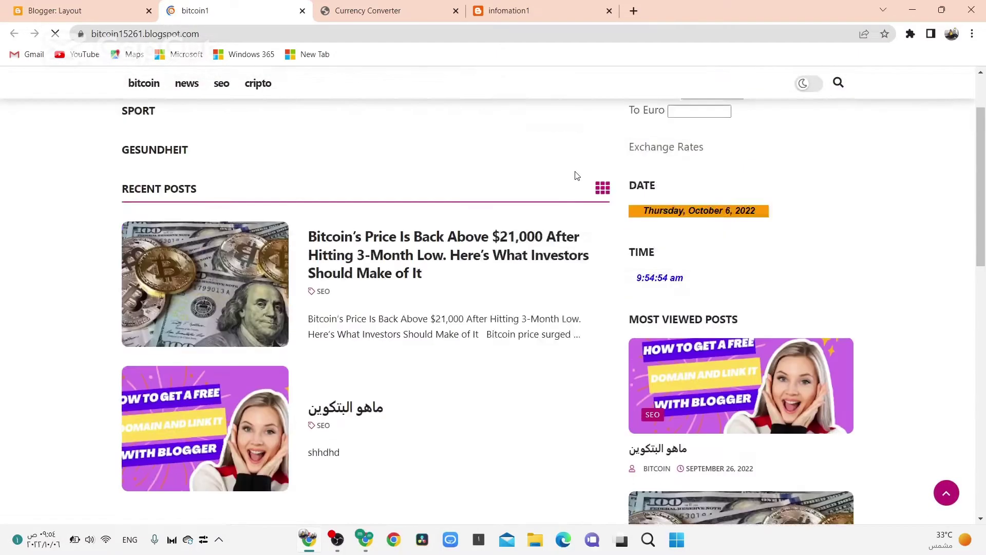
{"action": "scroll", "coordinate": [603, 220], "scroll_direction": "down", "scroll_amount": 5}
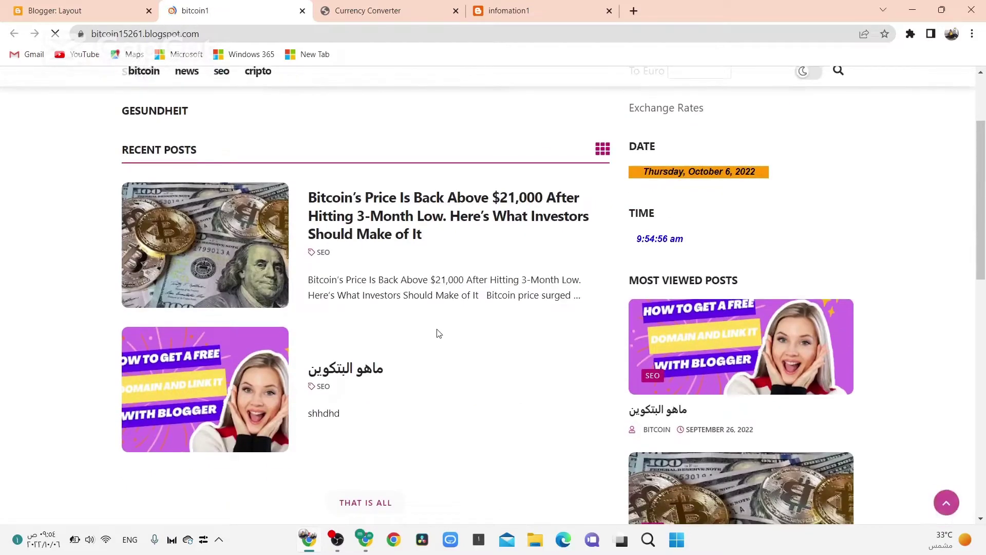
{"action": "scroll", "coordinate": [581, 226], "scroll_direction": "up", "scroll_amount": 3}
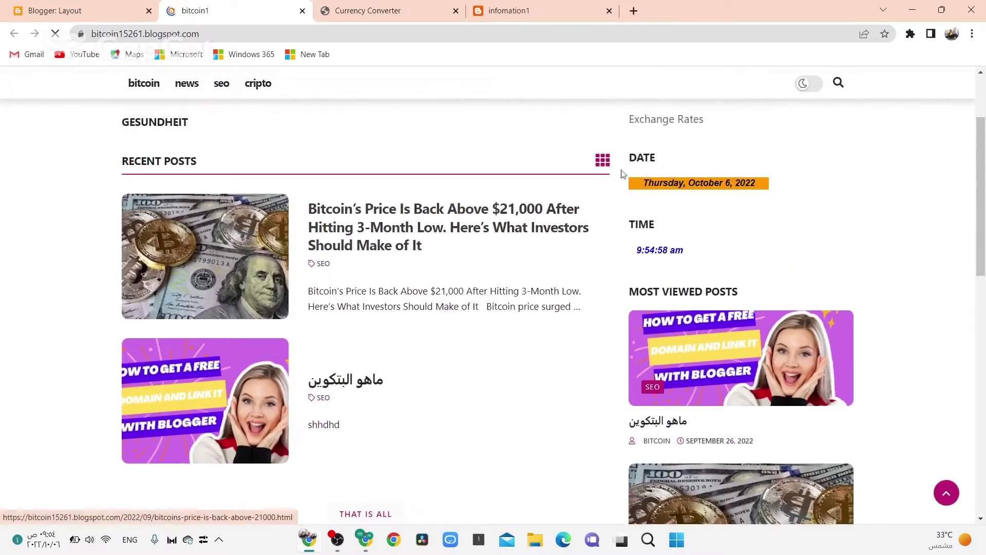
{"action": "scroll", "coordinate": [618, 265], "scroll_direction": "down", "scroll_amount": 2}
{"action": "scroll", "coordinate": [618, 265], "scroll_direction": "up", "scroll_amount": 3}
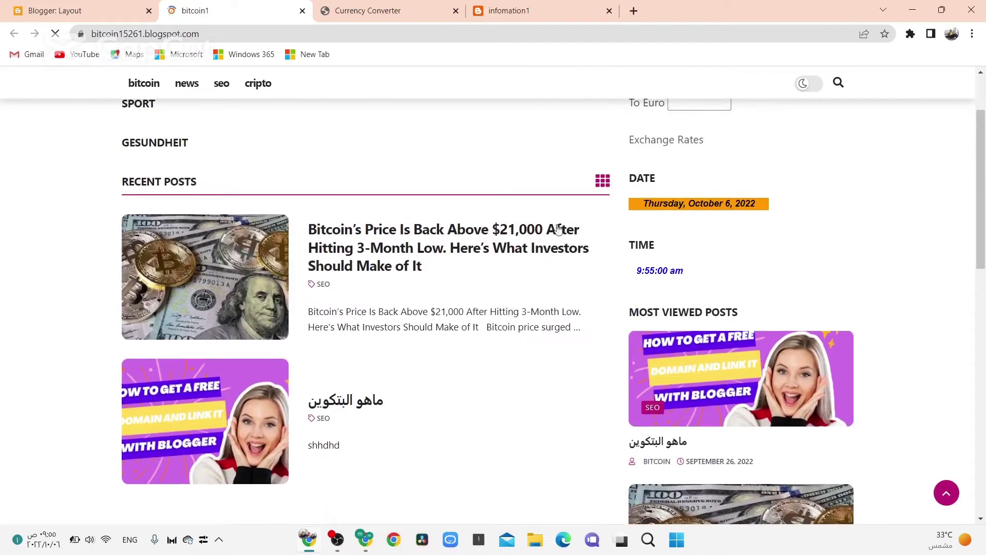
{"action": "scroll", "coordinate": [561, 178], "scroll_direction": "up", "scroll_amount": 3}
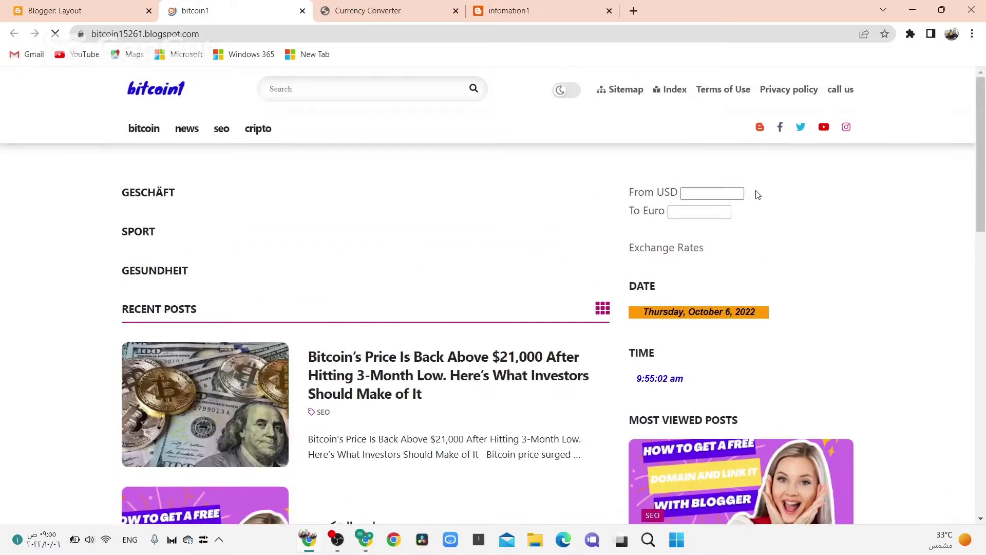
Copy all of the Vertical Currency Converter's code, then return to the Blogger Layout tab.
{"action": "left_click", "coordinate": [376, 10]}
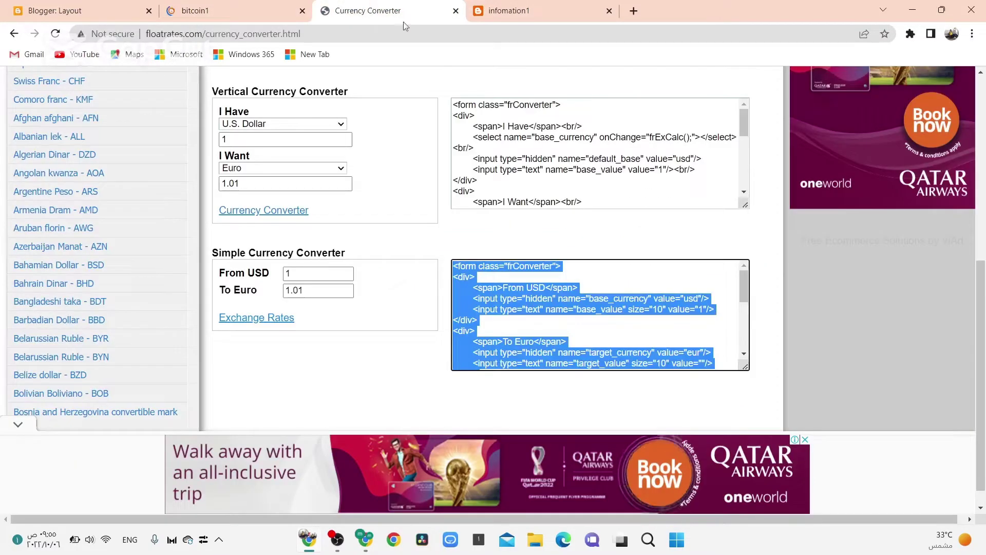
{"action": "scroll", "coordinate": [119, 234], "scroll_direction": "up", "scroll_amount": 2}
{"action": "left_click", "coordinate": [605, 215]}
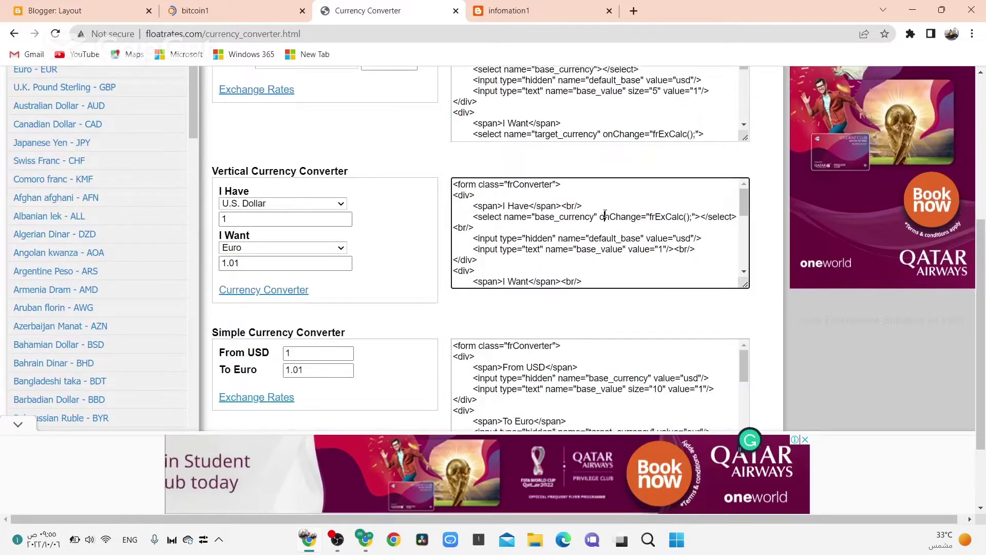
{"action": "left_click", "coordinate": [453, 183]}
{"action": "left_click_drag", "start_coordinate": [453, 183], "coordinate": [740, 217]}
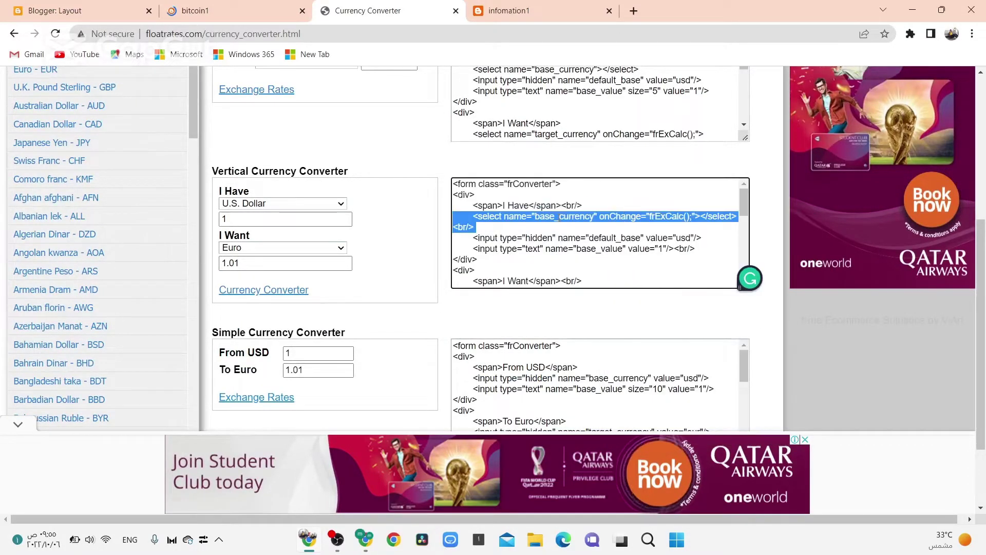
{"action": "key", "text": "ctrl+a"}
{"action": "right_click", "coordinate": [559, 219]}
{"action": "left_click", "coordinate": [590, 267]}
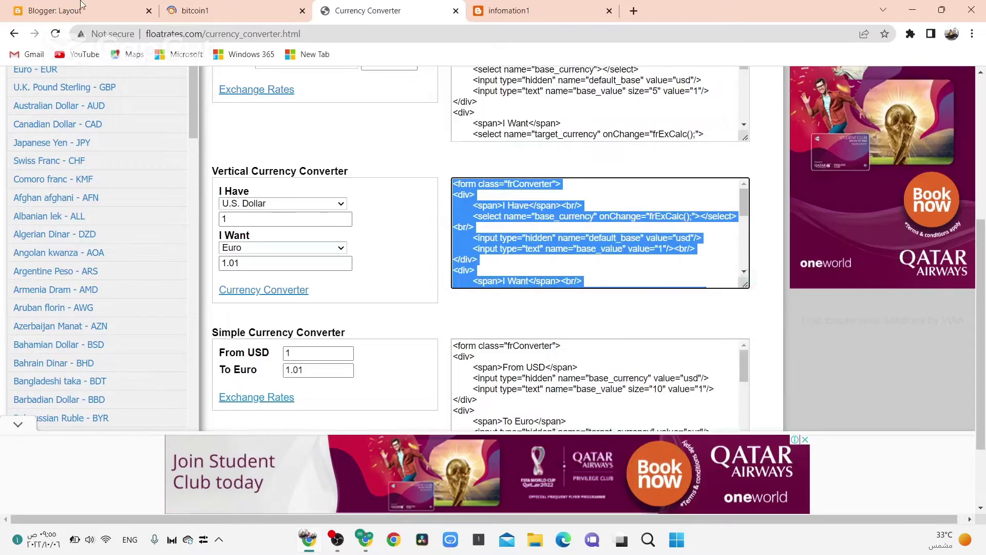
{"action": "left_click", "coordinate": [52, 10]}
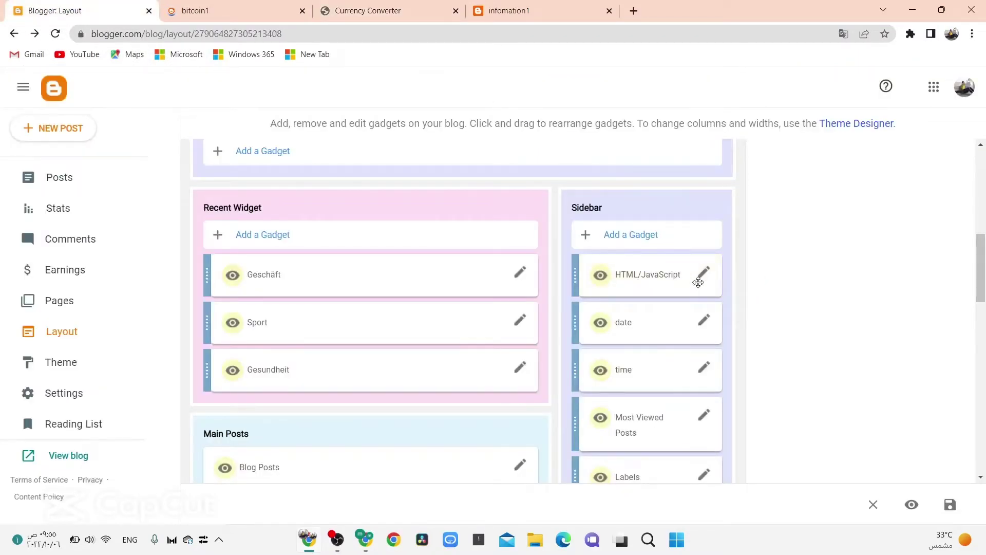
Overwrite the HTML/JavaScript gadget's code with the vertical converter code, save, and reload the blog.
{"action": "left_click", "coordinate": [704, 277]}
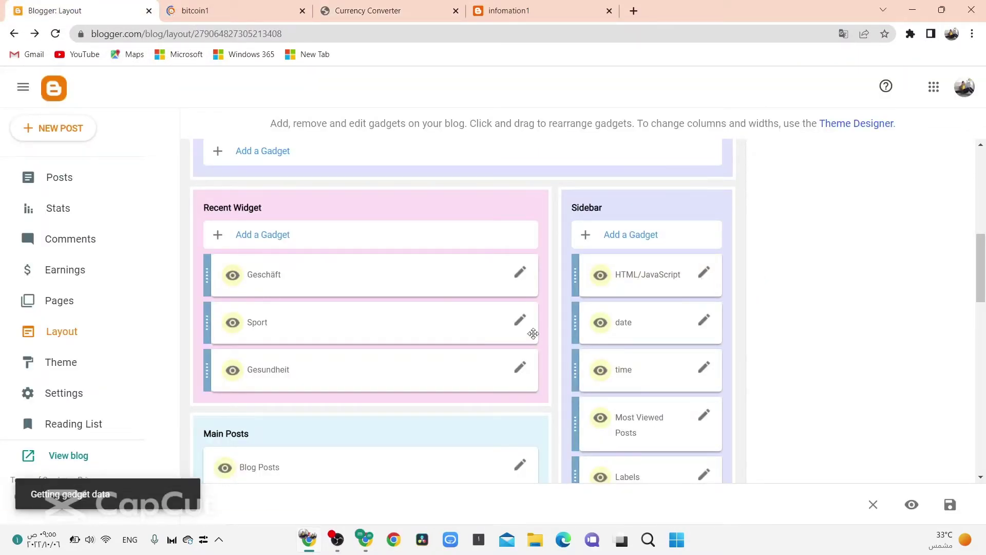
{"action": "double_click", "coordinate": [528, 335]}
{"action": "triple_click", "coordinate": [527, 335]}
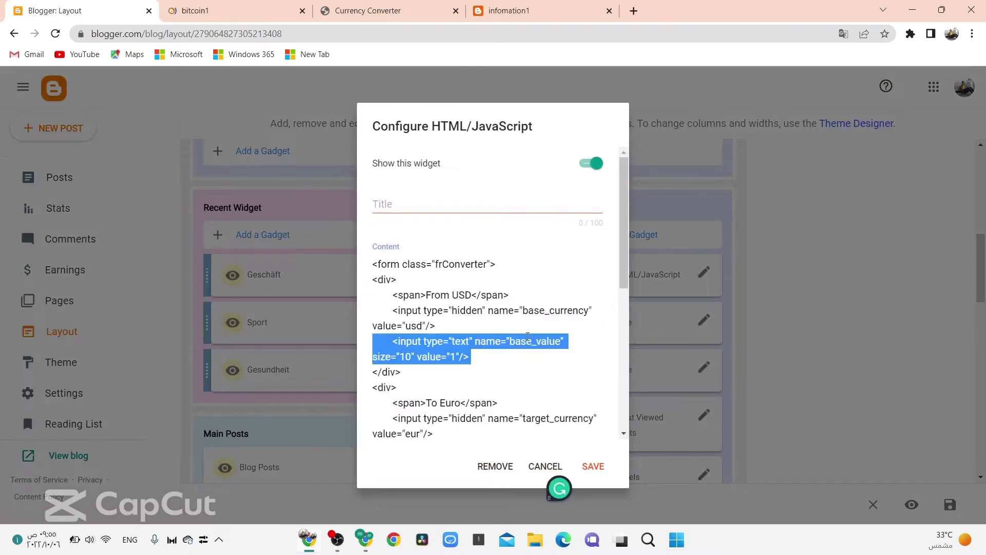
{"action": "key", "text": "ctrl+a"}
{"action": "key", "text": "ctrl+v"}
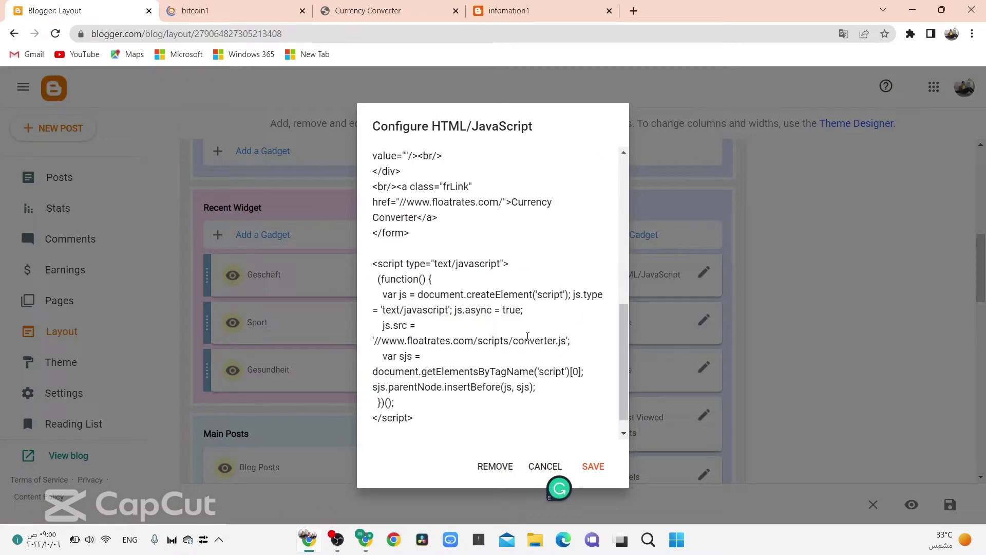
{"action": "left_click", "coordinate": [590, 466]}
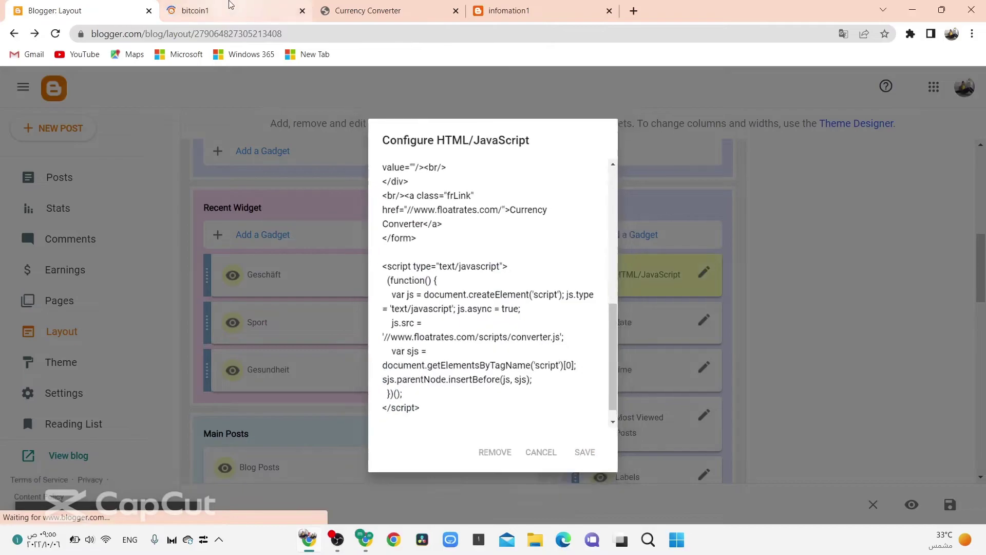
{"action": "left_click", "coordinate": [230, 10]}
{"action": "key", "text": "F5"}
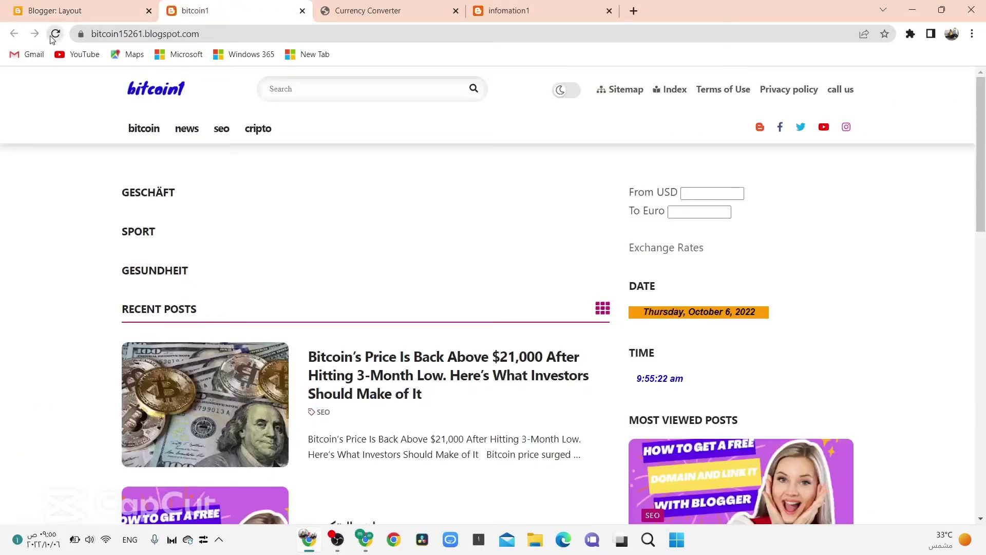
Reload the blog to bring up the vertical converter in the sidebar.
{"action": "left_click", "coordinate": [53, 35]}
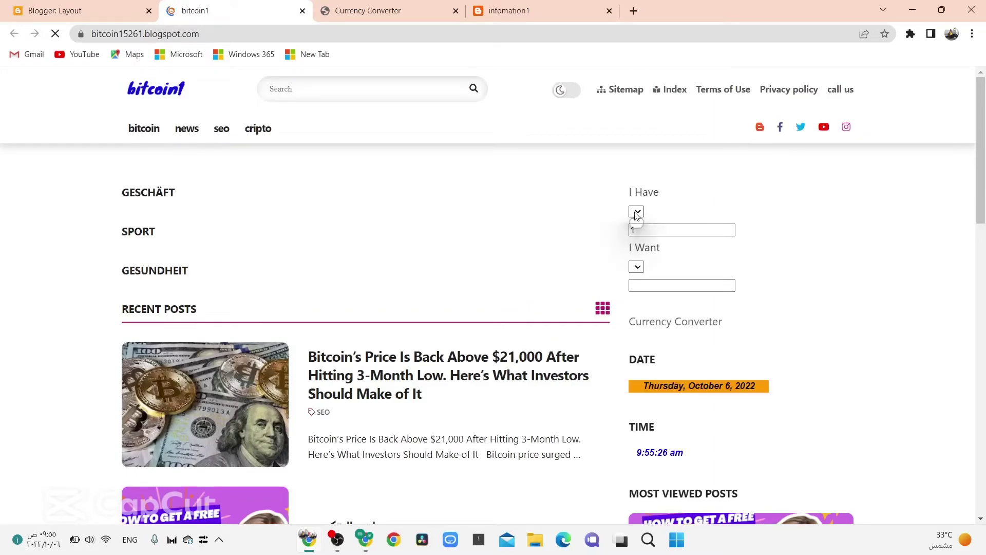
{"action": "scroll", "coordinate": [715, 359], "scroll_direction": "down", "scroll_amount": 4}
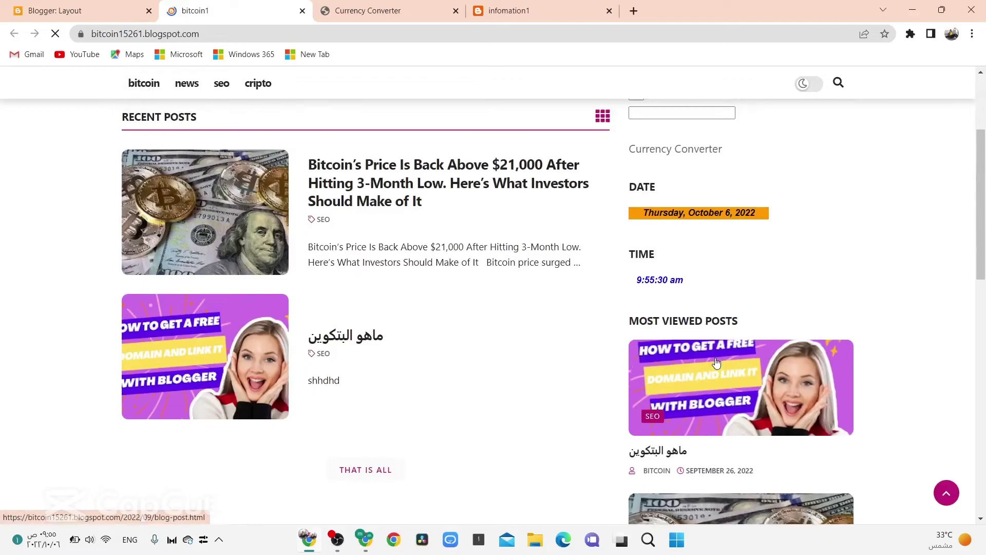
{"action": "scroll", "coordinate": [704, 361], "scroll_direction": "down", "scroll_amount": 3}
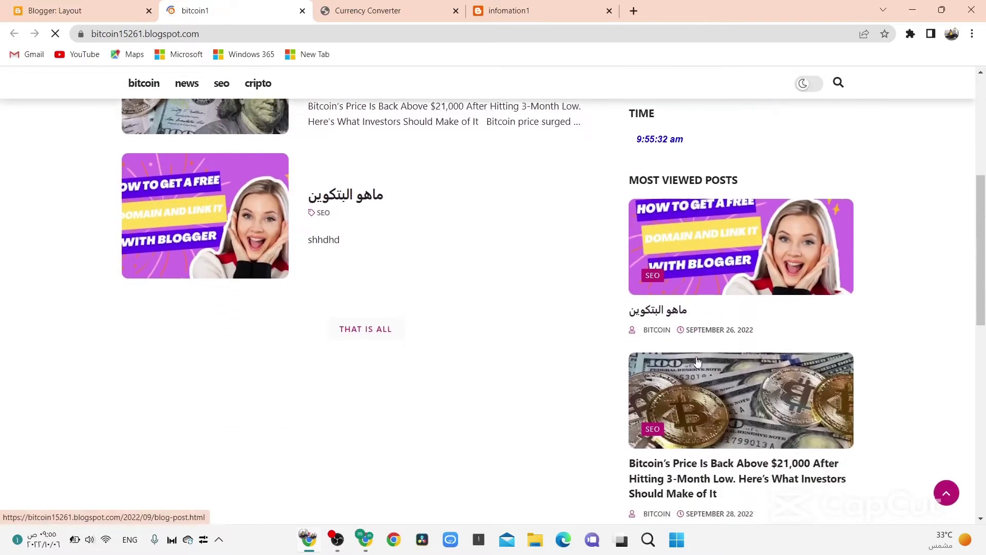
{"action": "scroll", "coordinate": [584, 248], "scroll_direction": "up", "scroll_amount": 6}
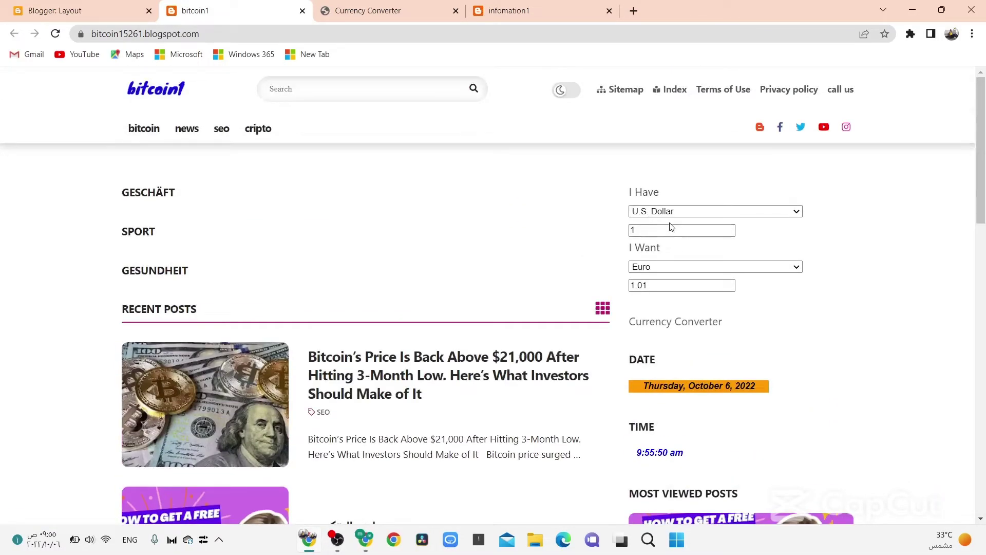
Convert 100 U.K. Pound Sterling to Euro, giving 114.57.
{"action": "left_click", "coordinate": [658, 211]}
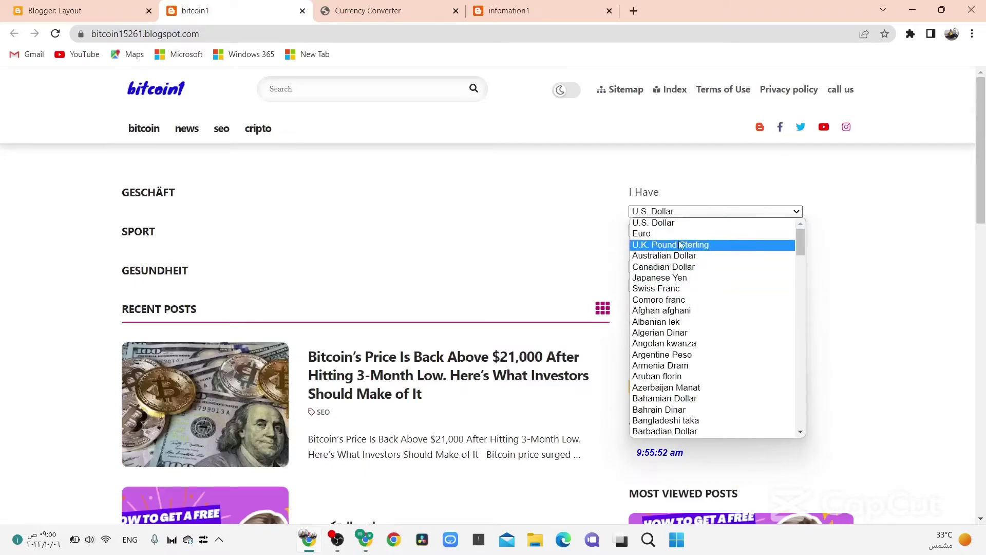
{"action": "left_click", "coordinate": [686, 247]}
{"action": "left_click", "coordinate": [681, 267]}
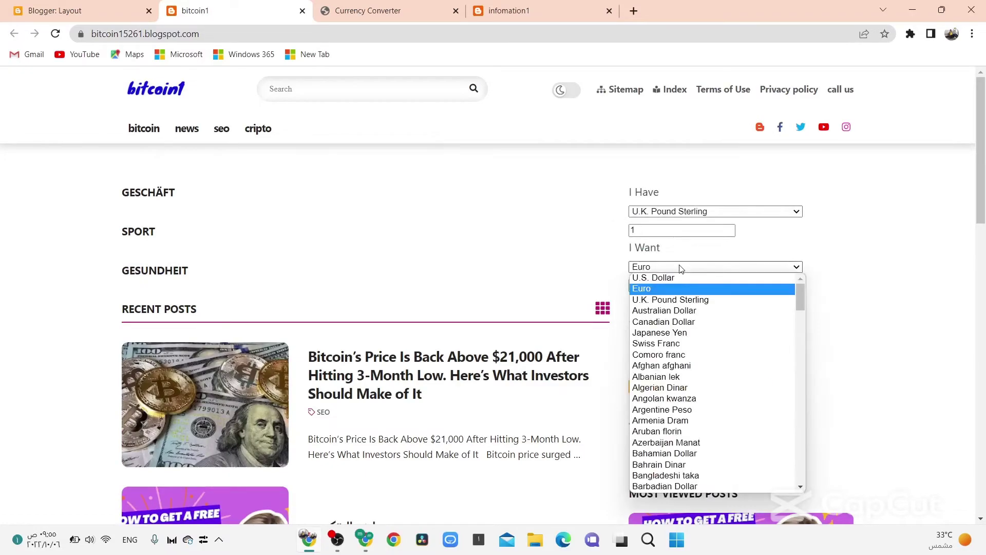
{"action": "left_click", "coordinate": [648, 288]}
{"action": "type", "text": "00"}
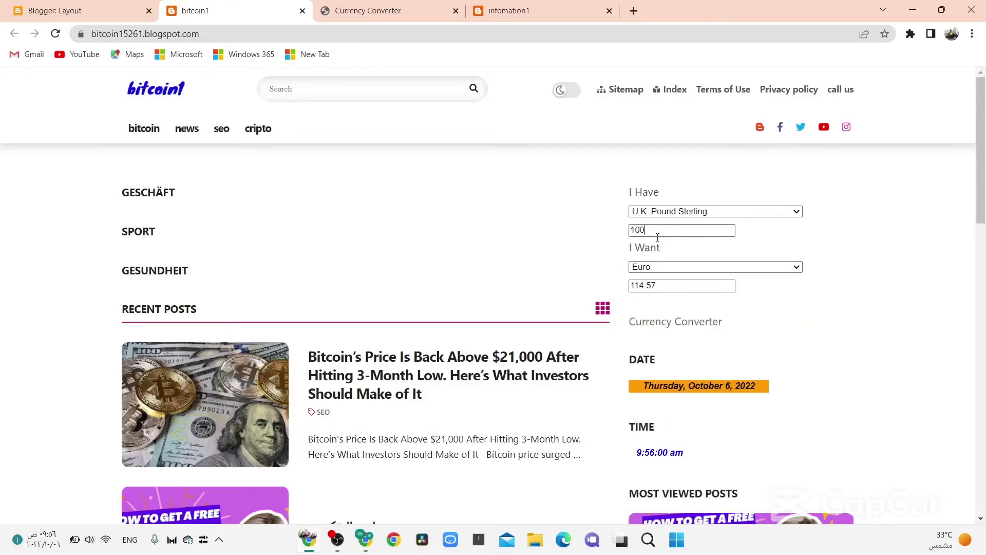
{"action": "scroll", "coordinate": [668, 285], "scroll_direction": "down", "scroll_amount": 5}
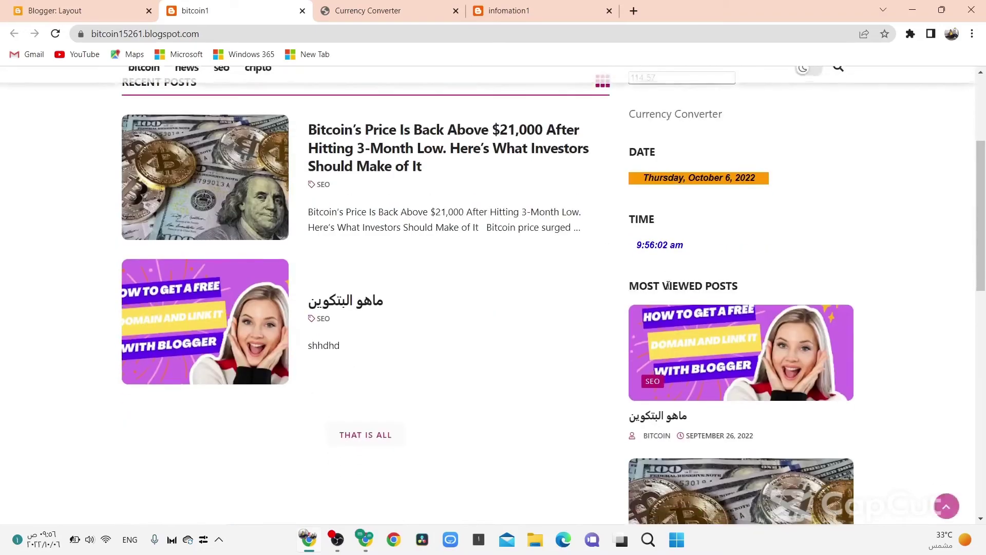
{"action": "scroll", "coordinate": [668, 286], "scroll_direction": "up", "scroll_amount": 5}
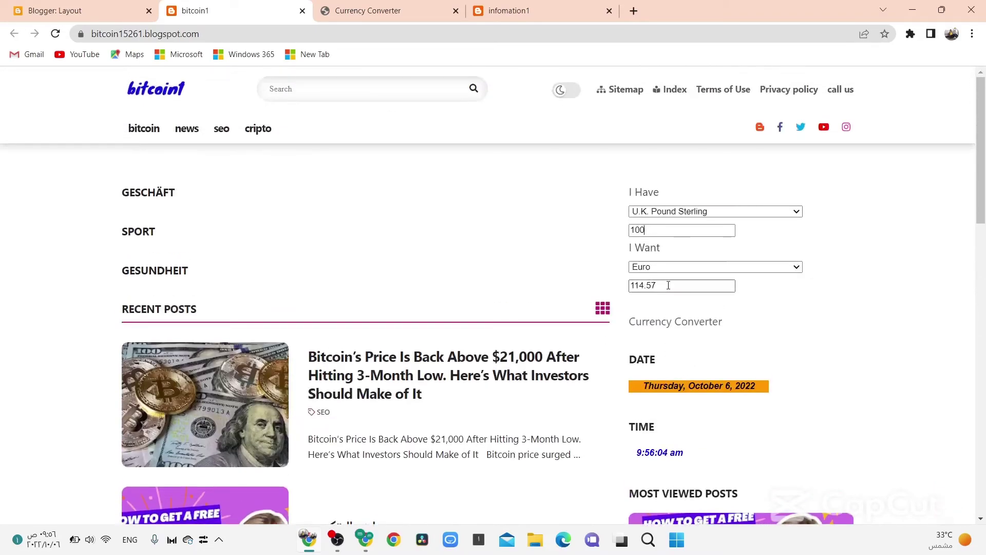